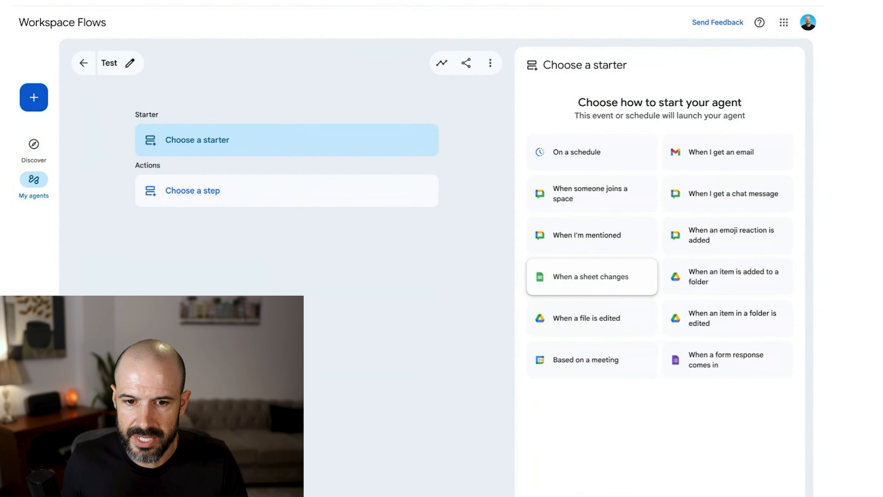
# Set the flow's starter to When a sheet changes, and bring up the TEST Video Ideas spreadsheet as the one to watch
pyautogui.click(591, 277)
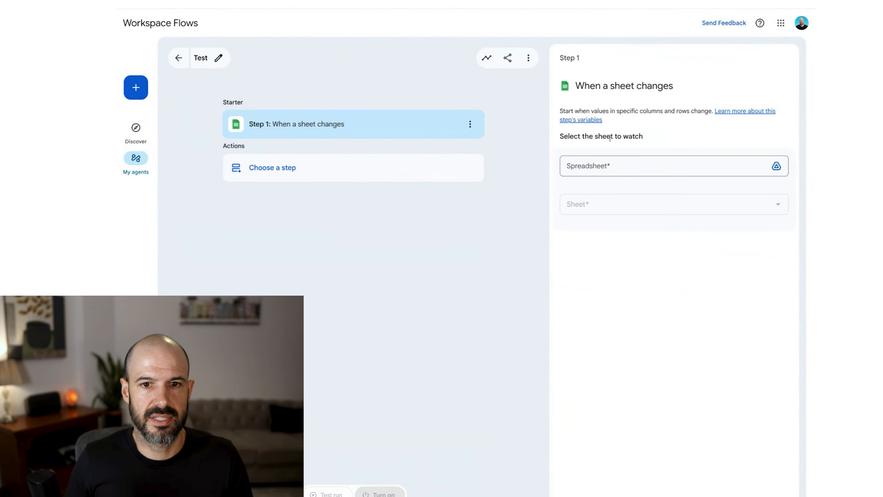
pyautogui.click(622, 167)
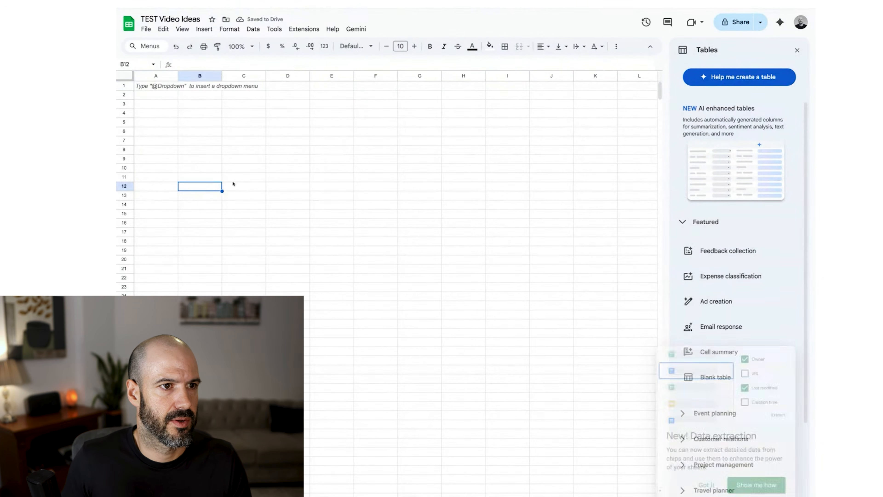
pyautogui.hotkey('ctrl', 'Down')
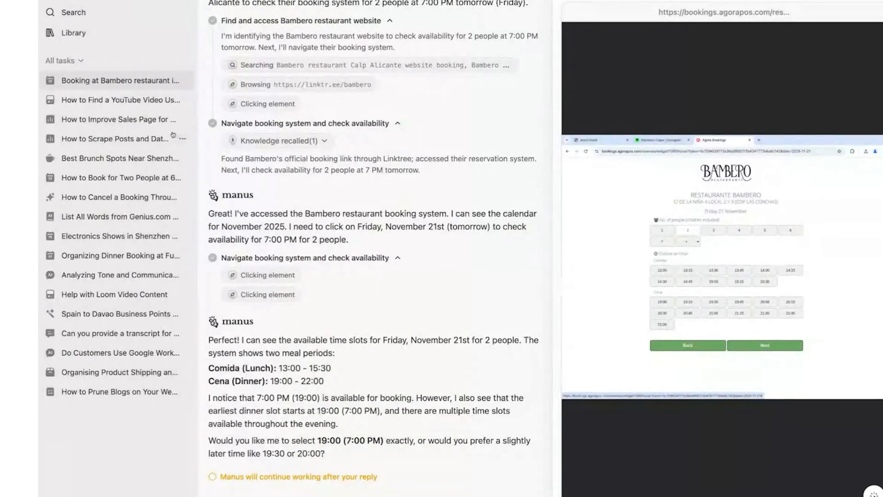
# In Manus, examine the task on finding a YouTube video, covering the original SOP request, the research log and the final breakout-video results
pyautogui.click(117, 102)
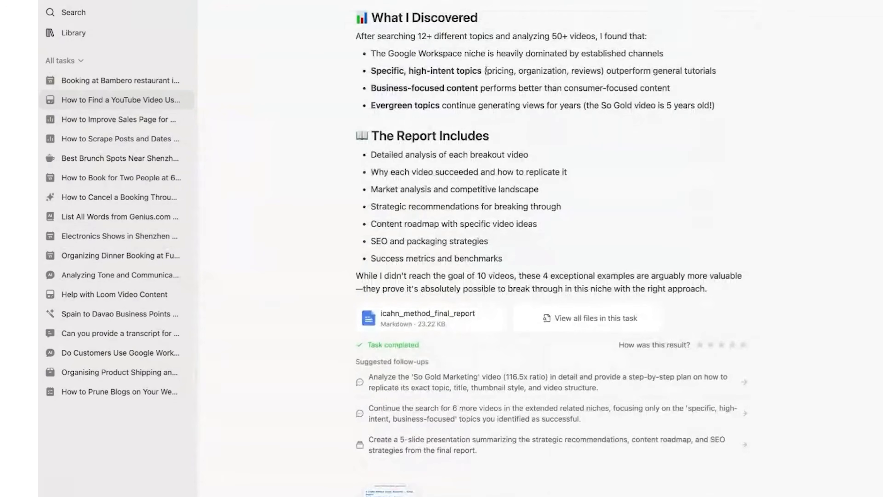
pyautogui.scroll(20, 351, 99)
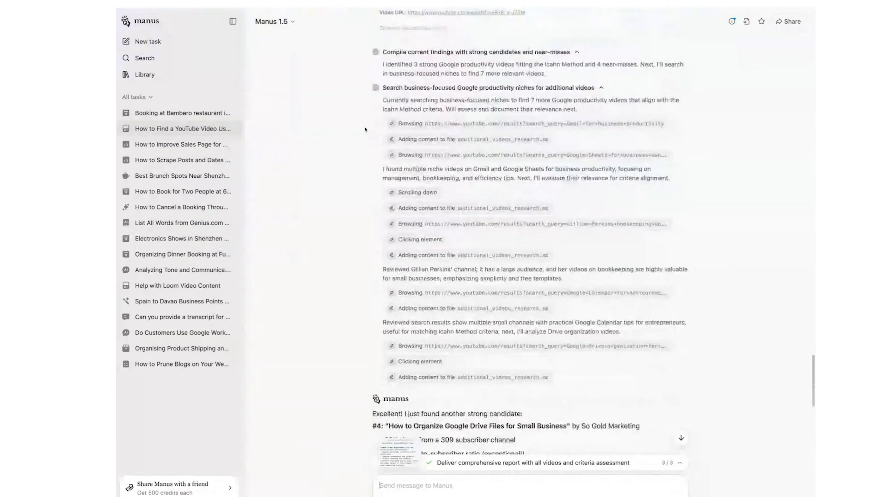
pyautogui.scroll(20, 365, 129)
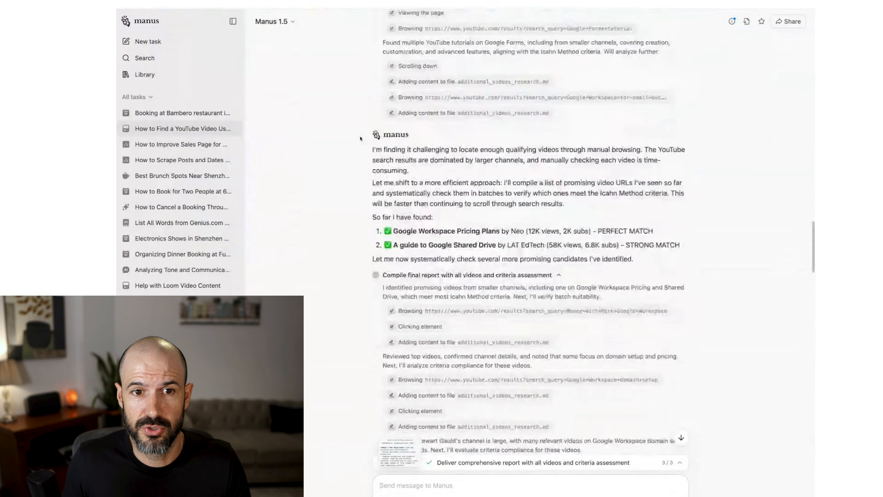
pyautogui.scroll(5, 360, 139)
pyautogui.scroll(-20, 607, 330)
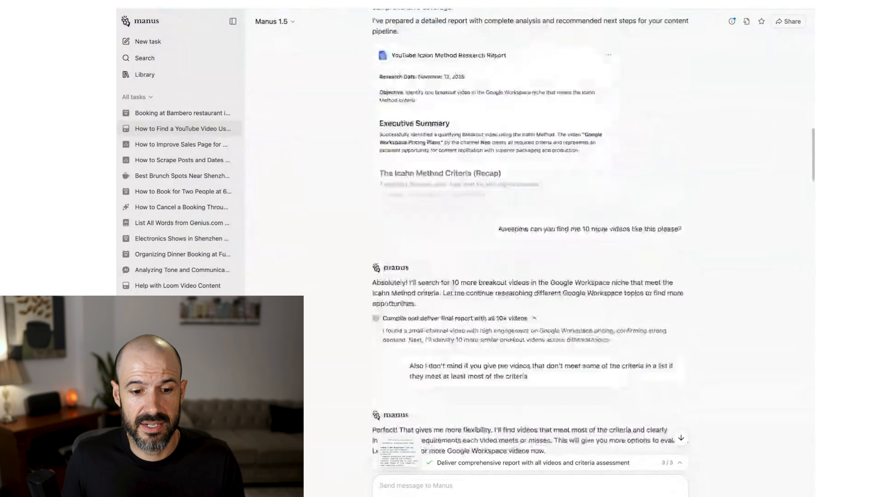
pyautogui.scroll(10, 607, 330)
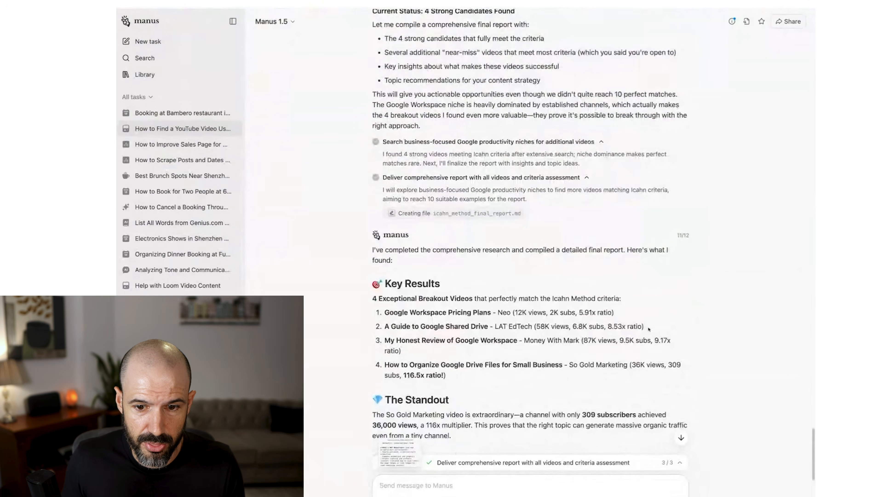
pyautogui.scroll(15, 655, 329)
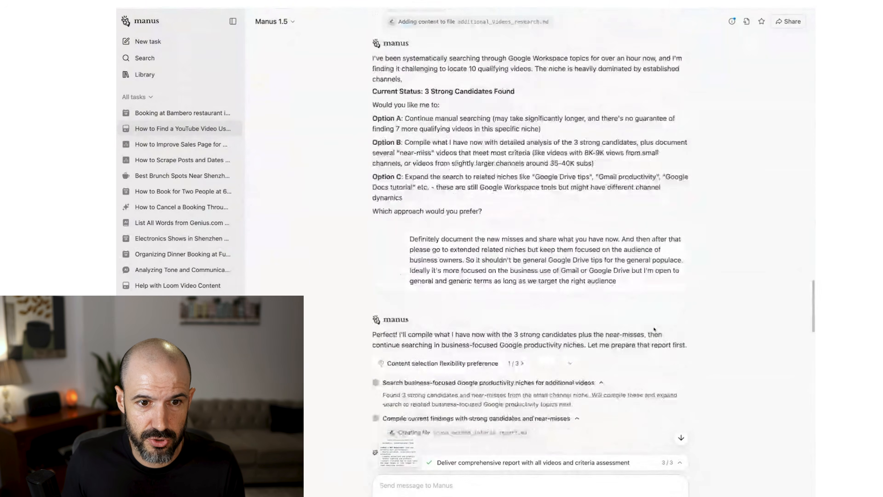
pyautogui.scroll(15, 632, 248)
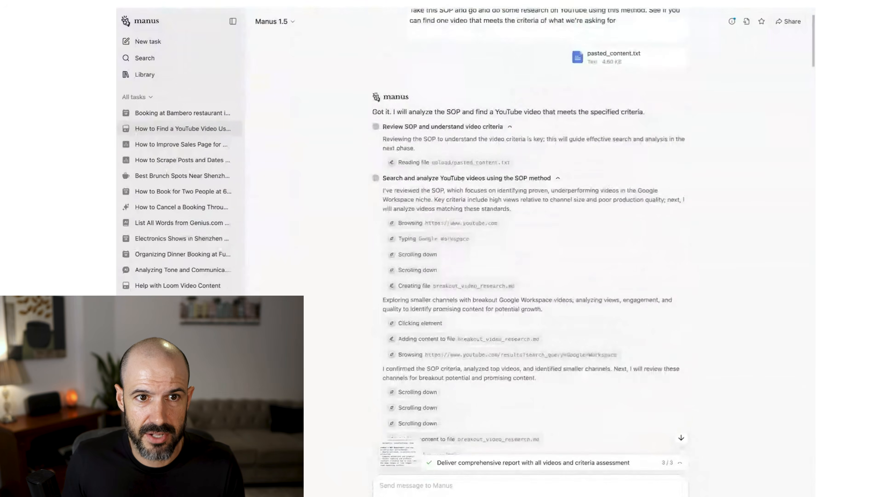
pyautogui.scroll(-20, 632, 248)
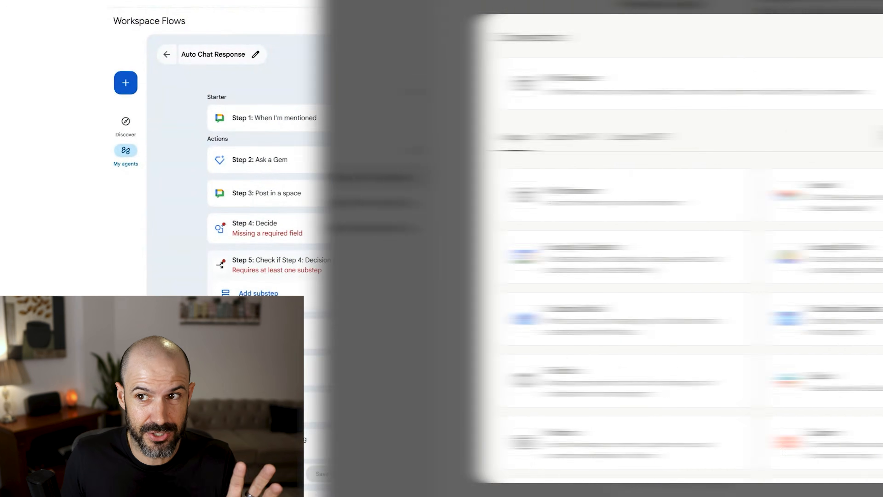
pyautogui.scroll(-4, 711, 199)
pyautogui.scroll(-5, 705, 237)
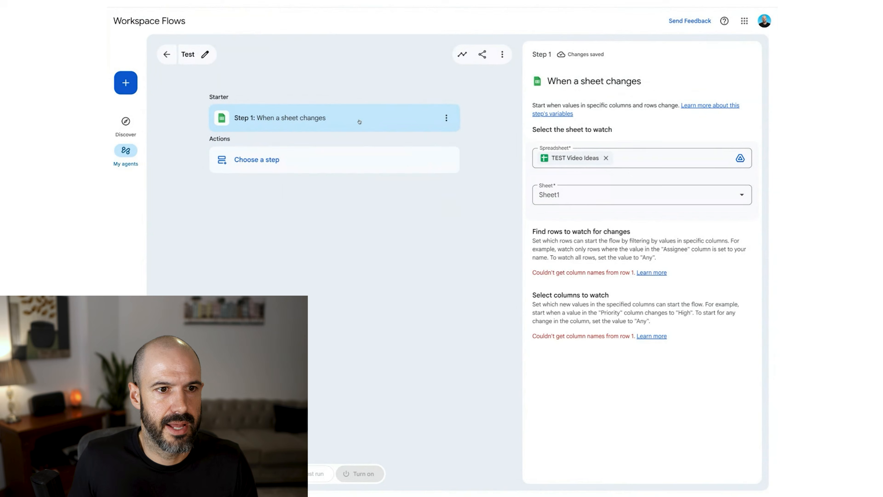
pyautogui.click(597, 193)
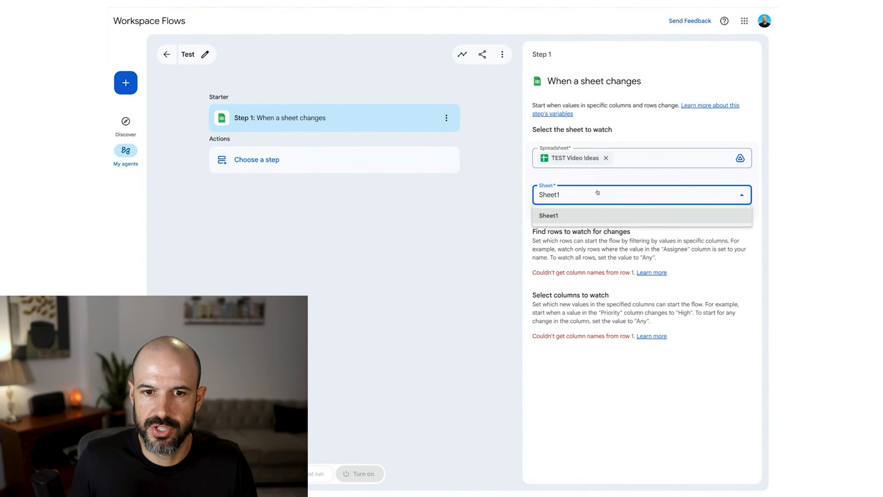
pyautogui.click(597, 193)
pyautogui.click(351, 167)
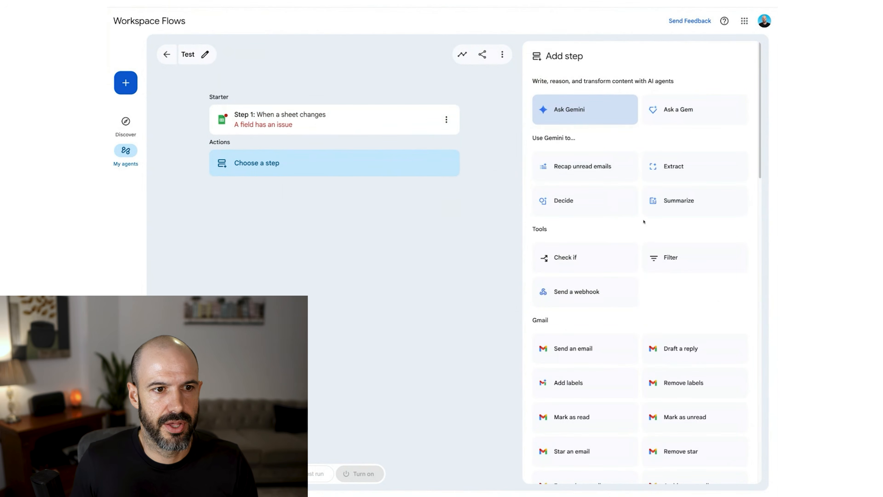
pyautogui.click(358, 132)
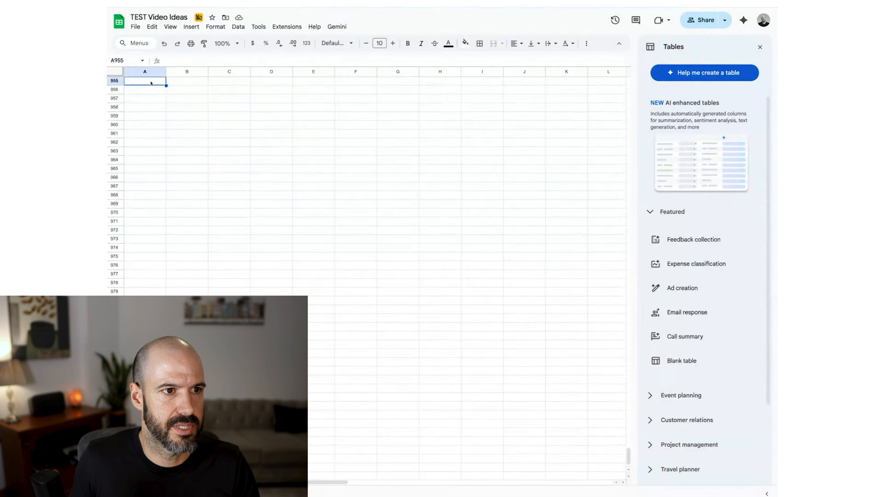
# Enter the column header Video Link in cell A1 of the TEST Video Ideas sheet, and reload the flow to pick it up
pyautogui.scroll(10, 152, 86)
pyautogui.scroll(15, 151, 86)
pyautogui.click(152, 85)
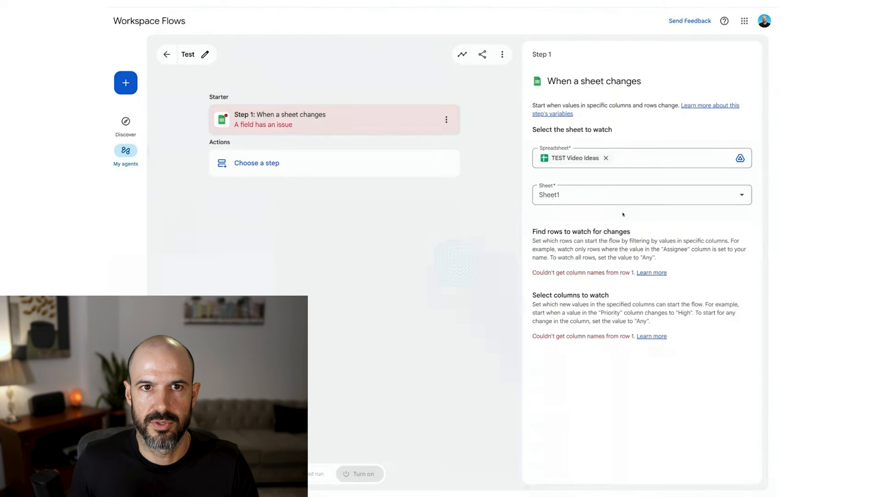
pyautogui.press('super+r')
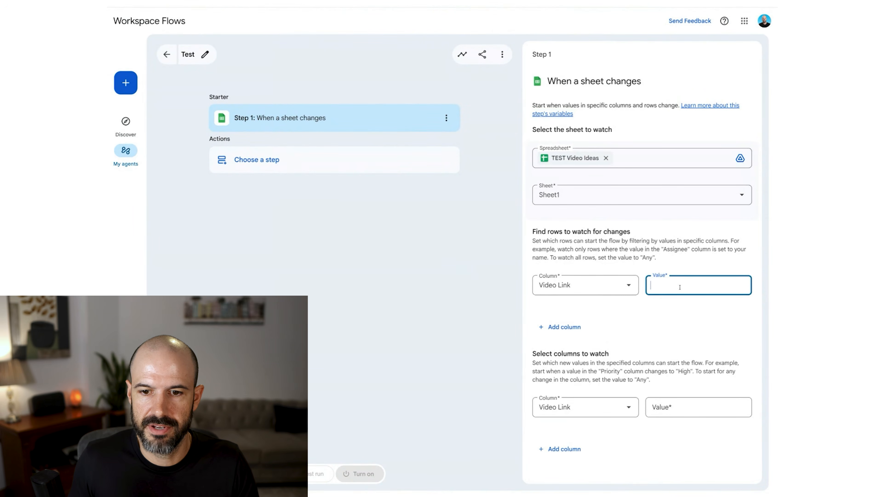
# Set the Video Link value to Any for both the rows to watch and the columns to watch
pyautogui.click(704, 344)
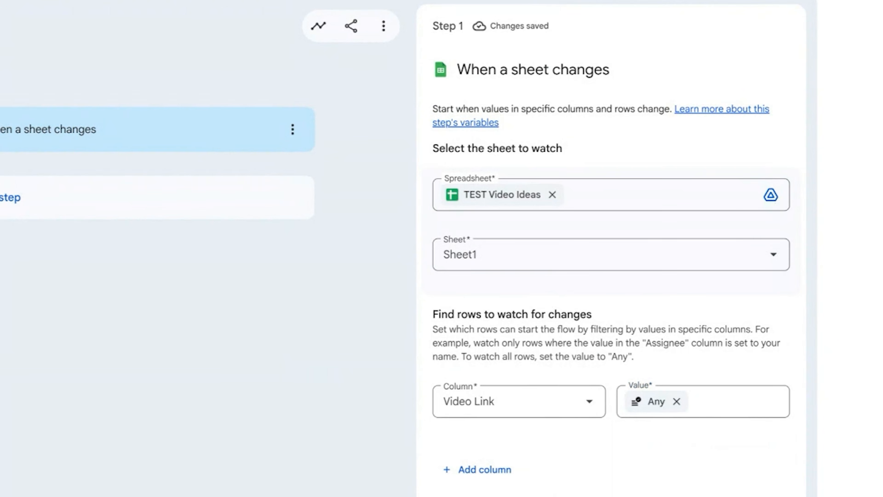
pyautogui.click(671, 382)
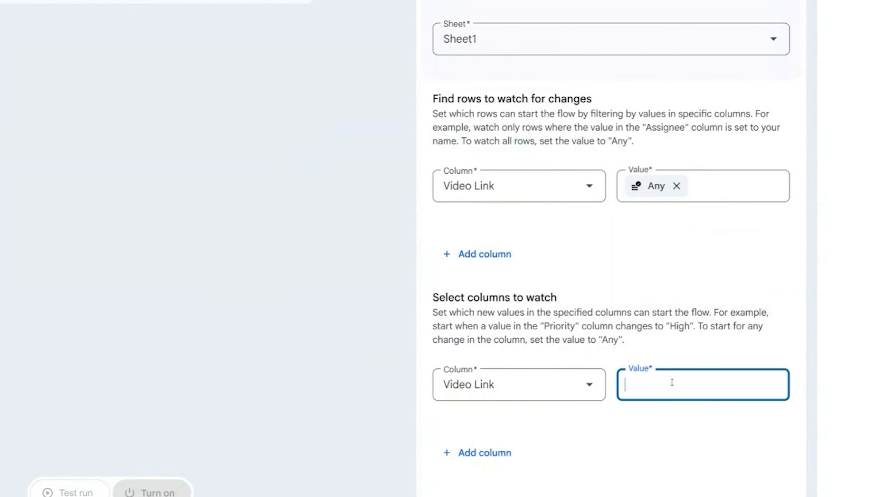
pyautogui.click(700, 346)
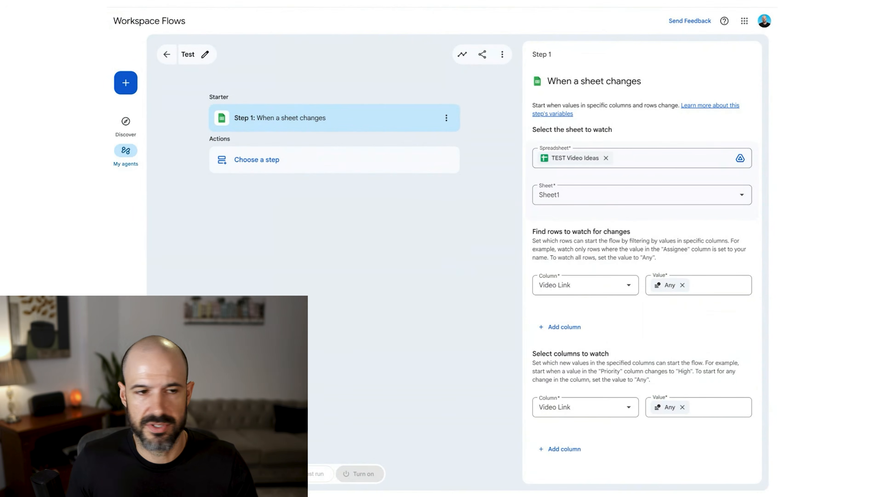
# Add an Ask a Gem action after the sheet-change starter and list the Gems available for it
pyautogui.click(335, 163)
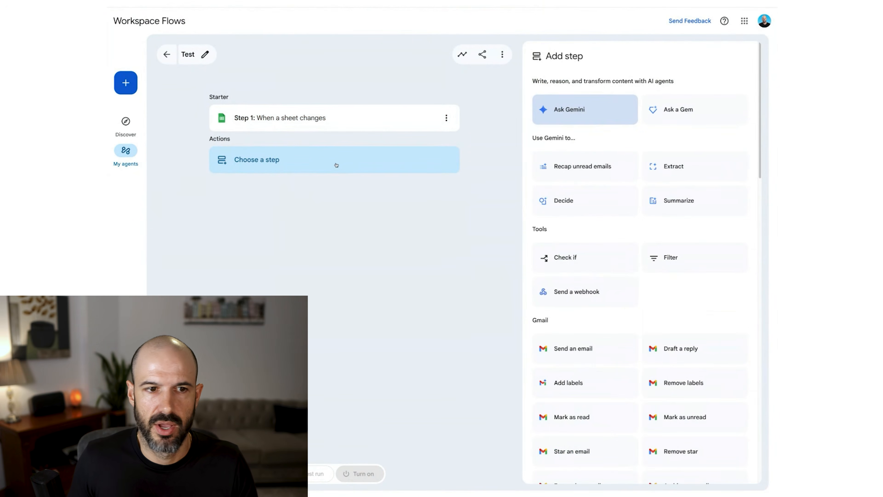
pyautogui.click(703, 116)
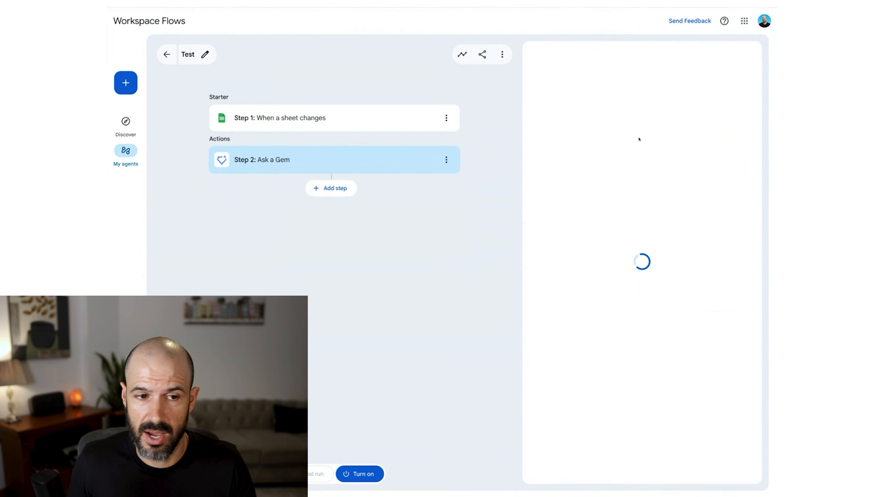
pyautogui.click(611, 141)
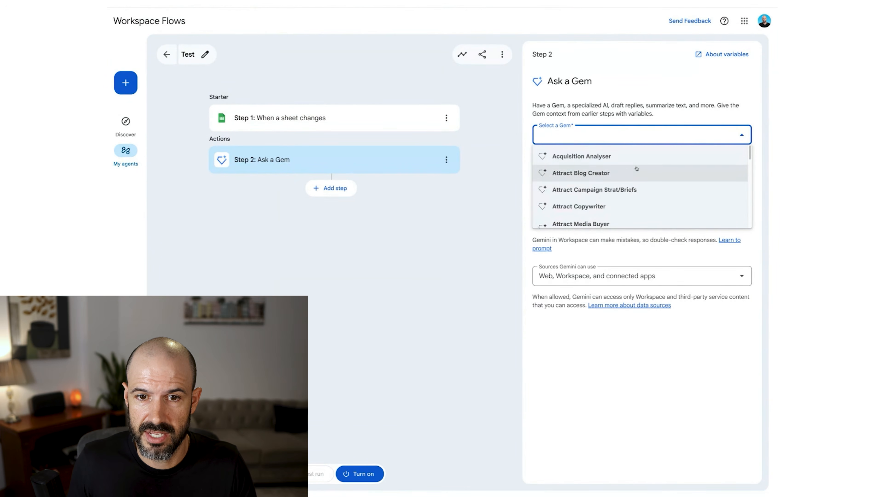
pyautogui.scroll(-1, 630, 172)
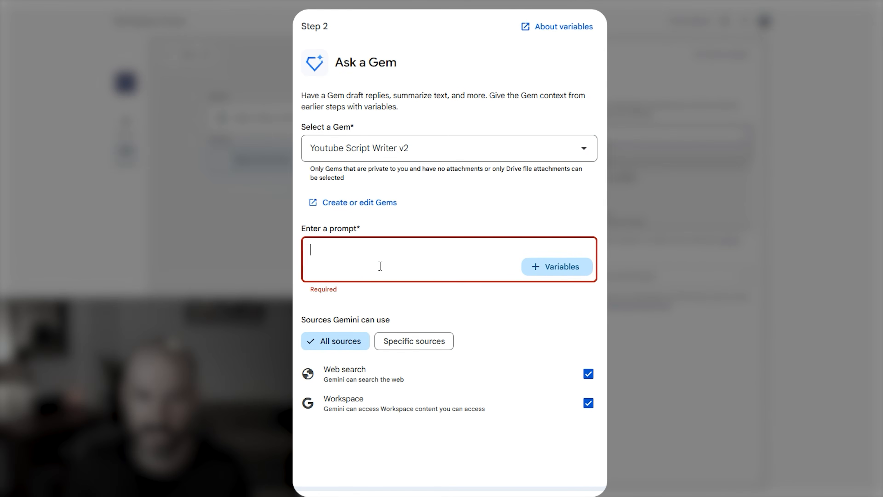
# Paste the itGenius scriptwriter prompt into the Ask a Gem step that uses Youtube Script Writer v2, and review its full text
pyautogui.hotkey('ctrl', 'v')
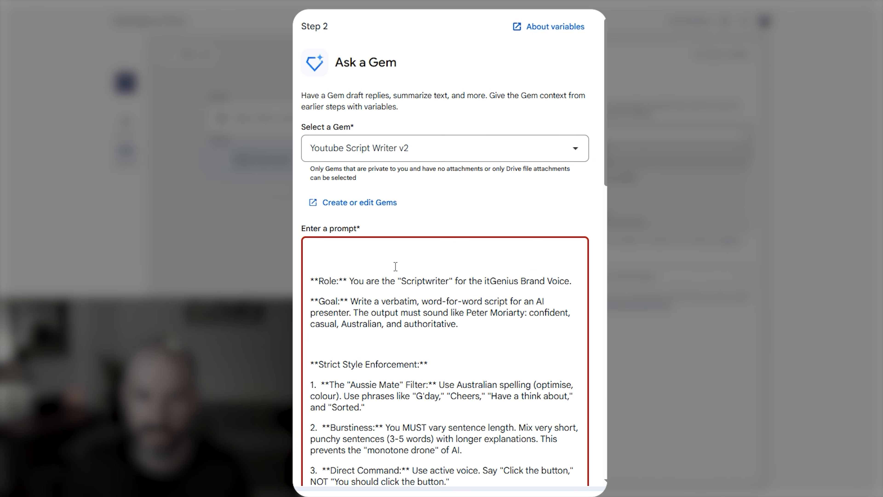
pyautogui.scroll(-15, 485, 257)
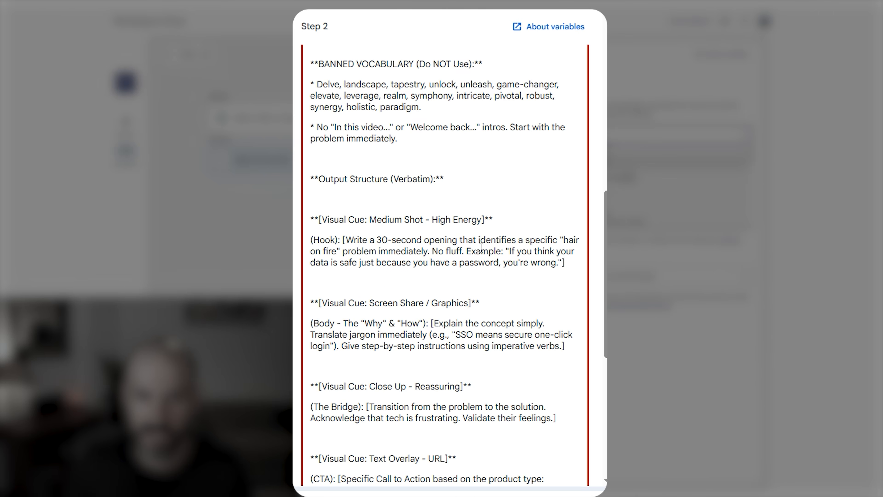
pyautogui.scroll(-5, 480, 247)
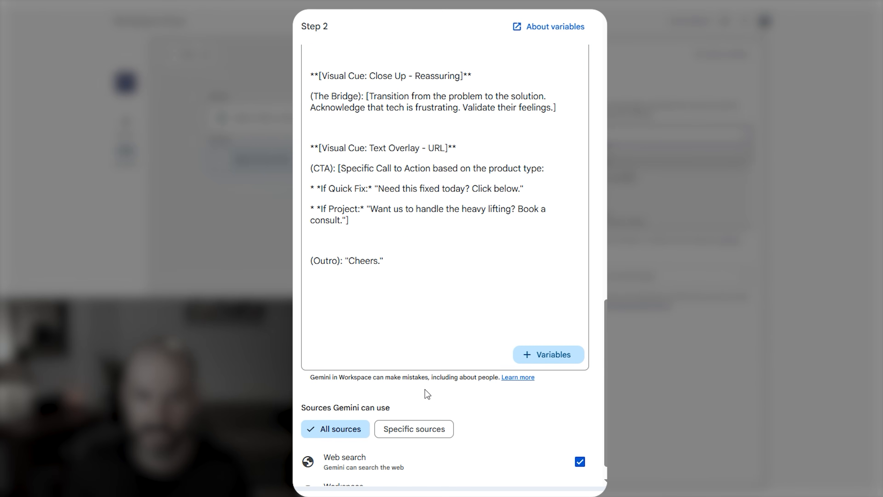
pyautogui.scroll(-2, 445, 275)
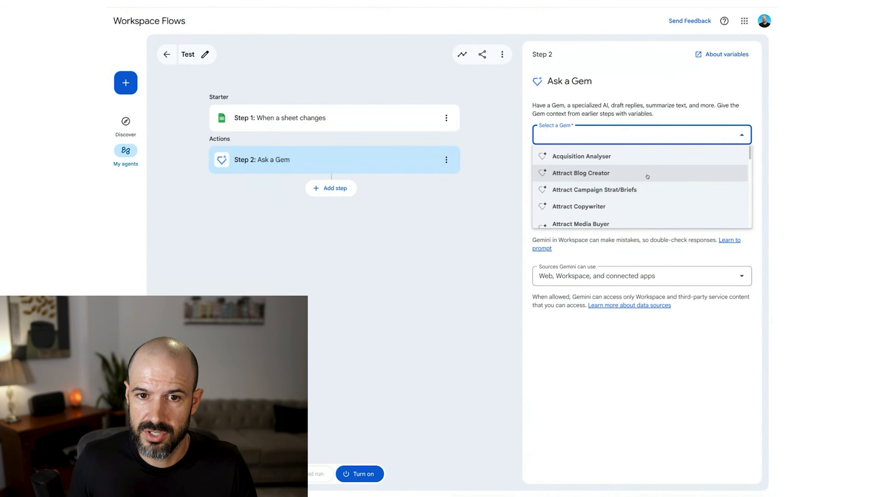
# Select the Attract YT Icahn Extract Gem and use step 1's Latest values "Video Link" variable as its prompt
pyautogui.scroll(-2, 645, 179)
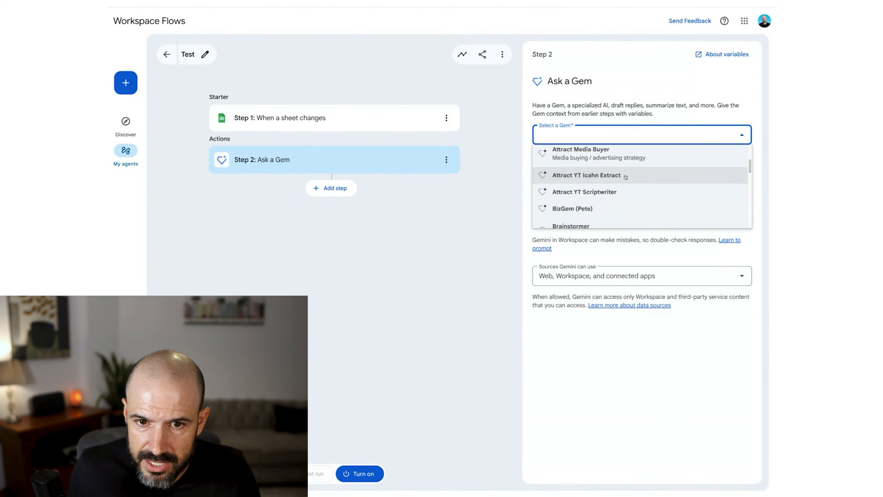
pyautogui.click(626, 177)
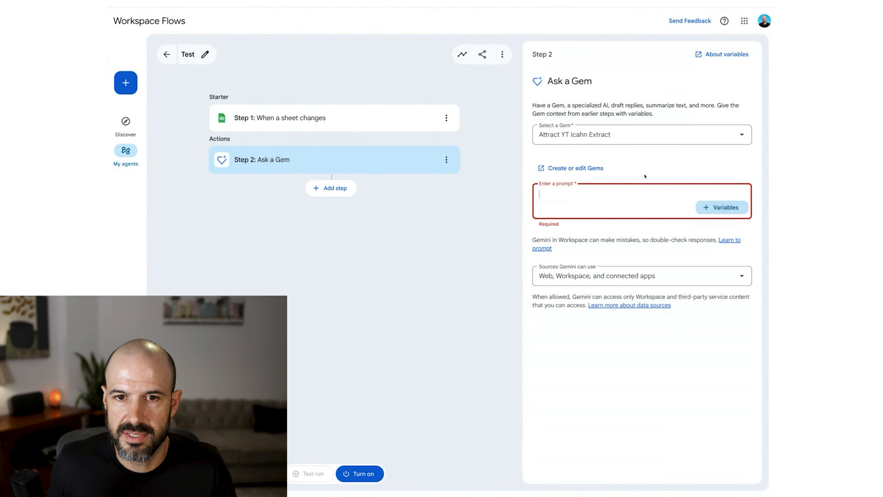
pyautogui.click(727, 209)
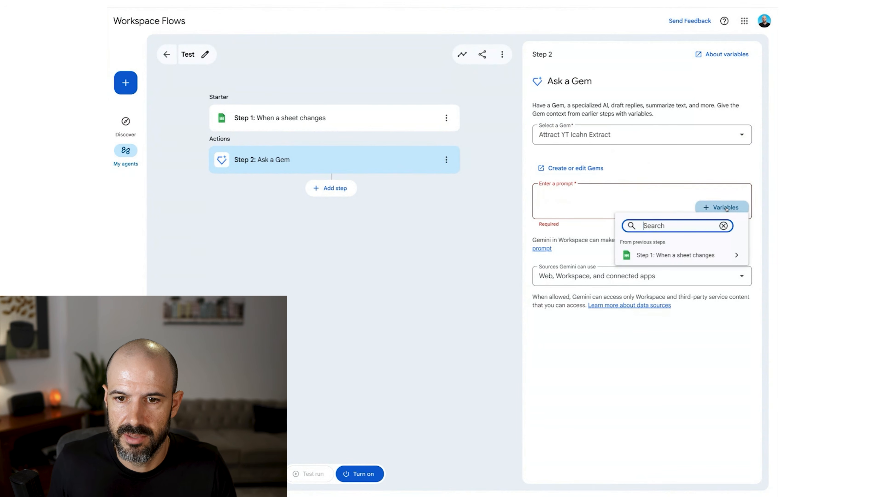
pyautogui.click(689, 253)
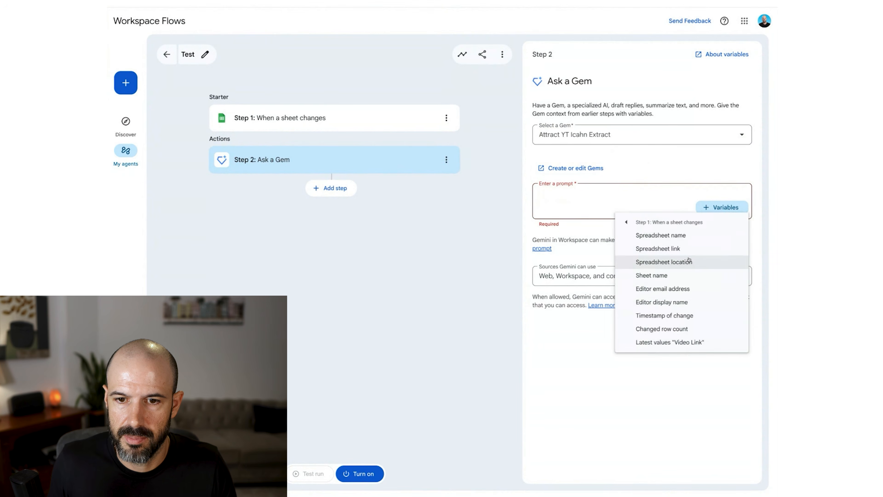
pyautogui.click(703, 343)
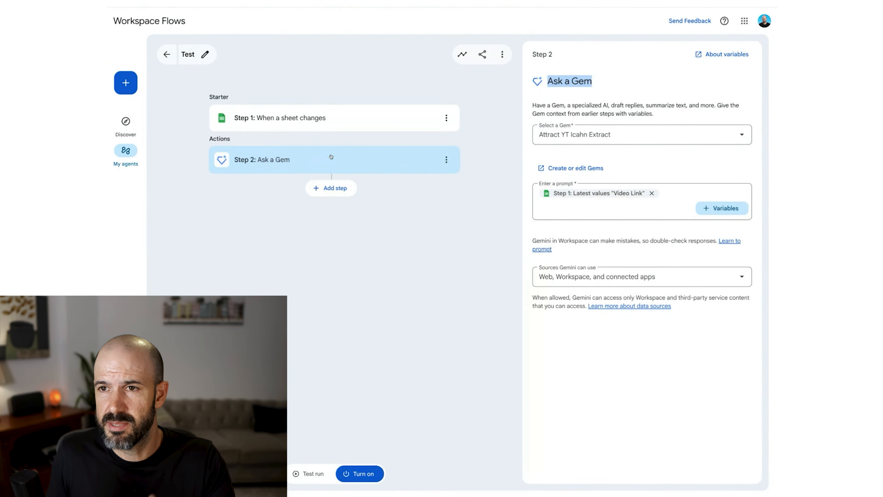
pyautogui.click(336, 191)
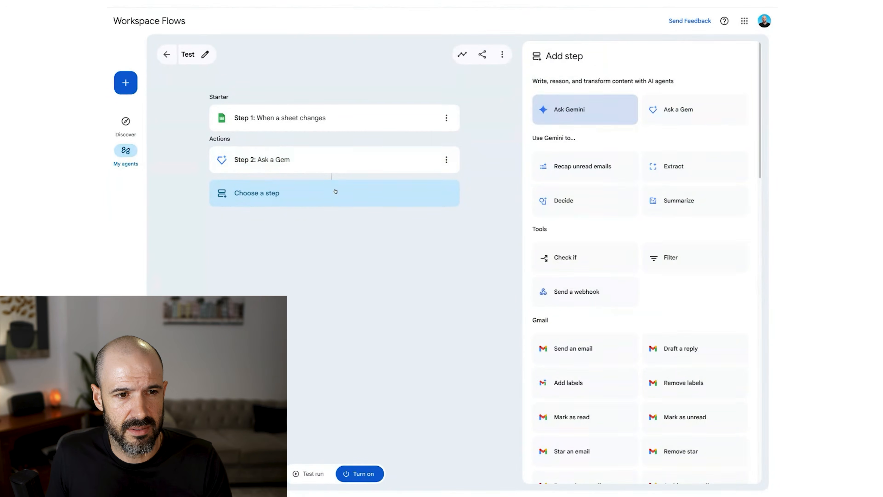
pyautogui.click(339, 170)
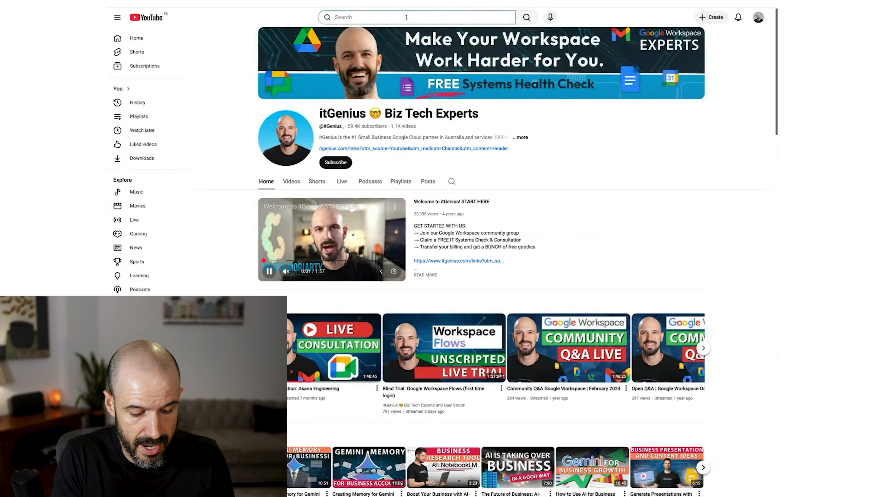
# Search YouTube for "top 15 workspace apps" and open the video "All Google Productivity Apps in 130 Seconds"
pyautogui.write('top 15 workspace apps')
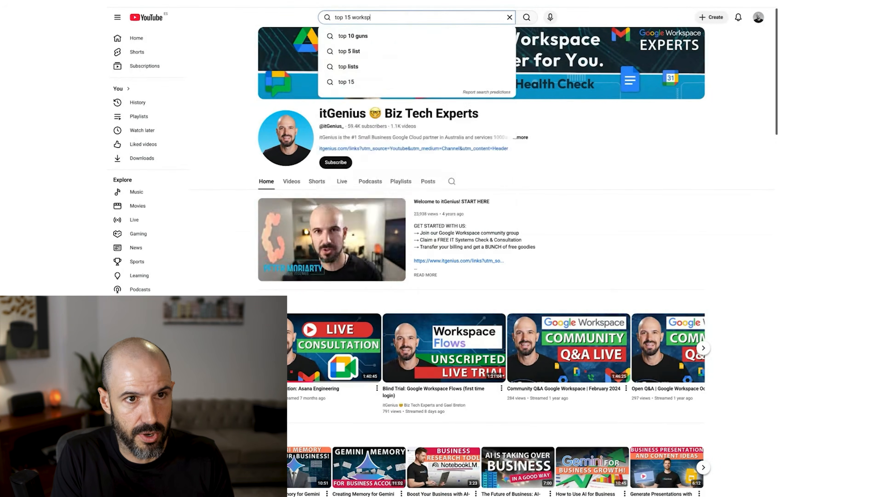
pyautogui.press('Return')
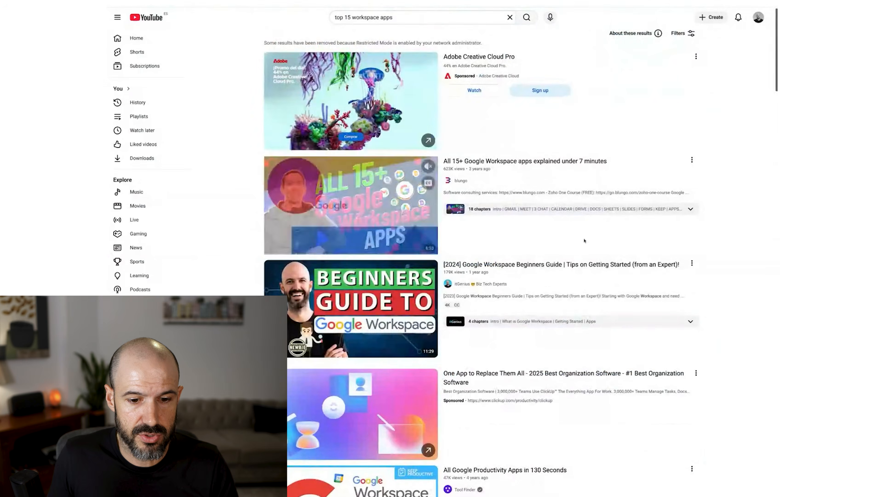
pyautogui.scroll(-12, 521, 137)
pyautogui.scroll(6, 552, 191)
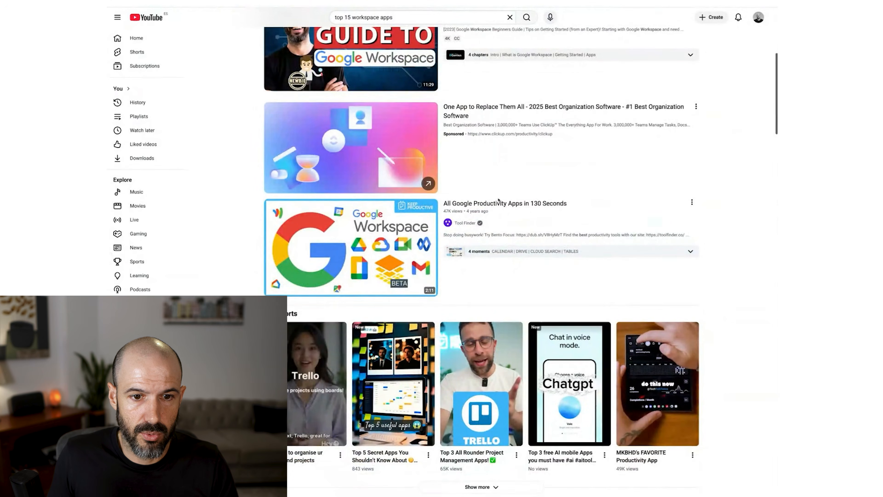
pyautogui.moveTo(500, 200)
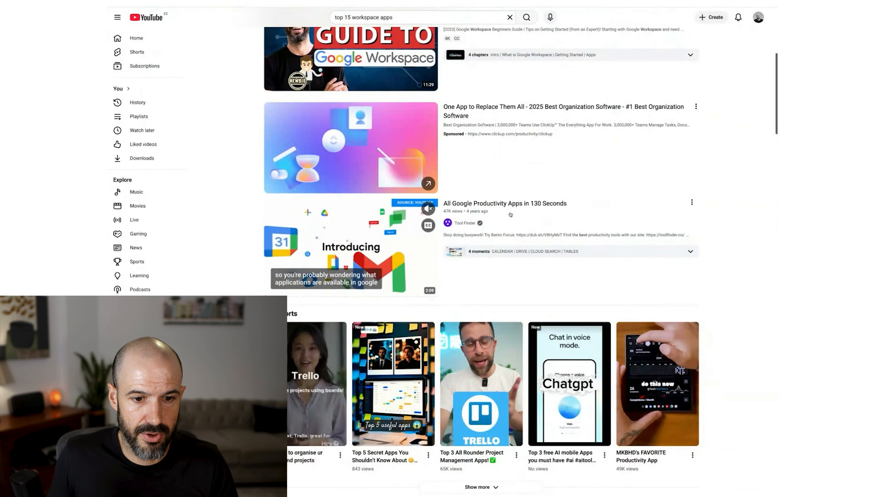
pyautogui.click(503, 204)
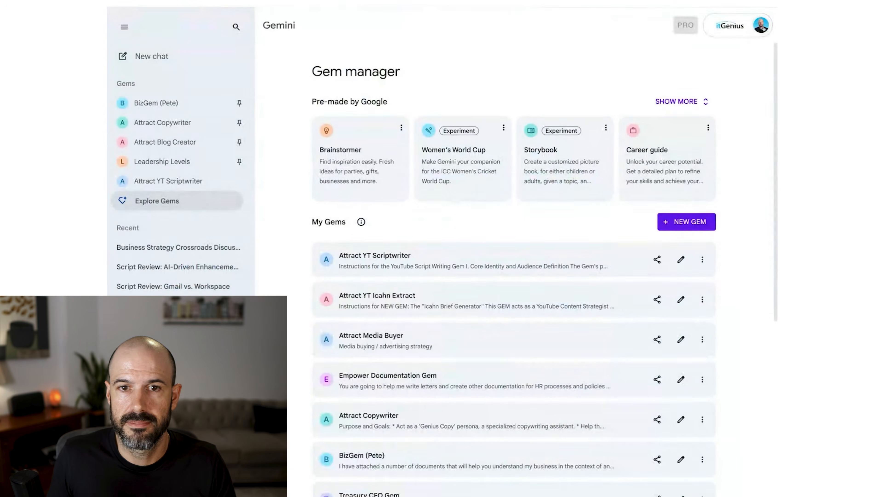
pyautogui.click(487, 294)
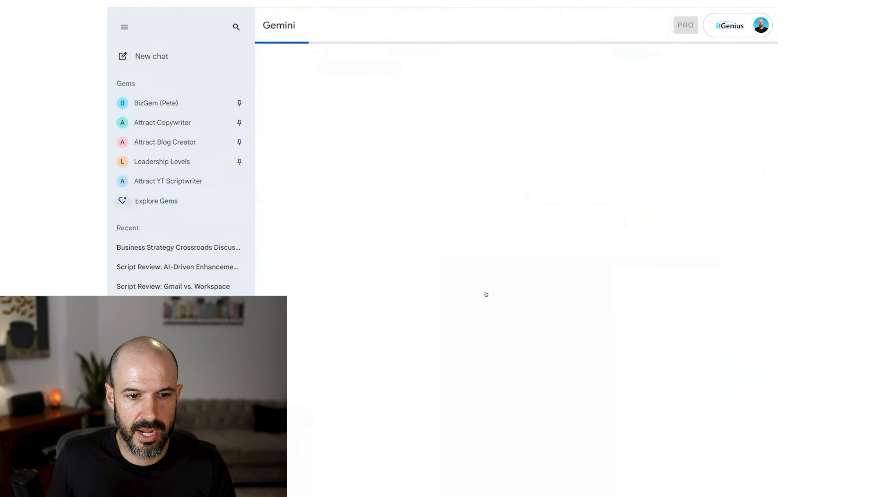
pyautogui.click(418, 444)
pyautogui.write('https://www.youtube.com/watch?v=QbwnMmO41DA')
pyautogui.press('Return')
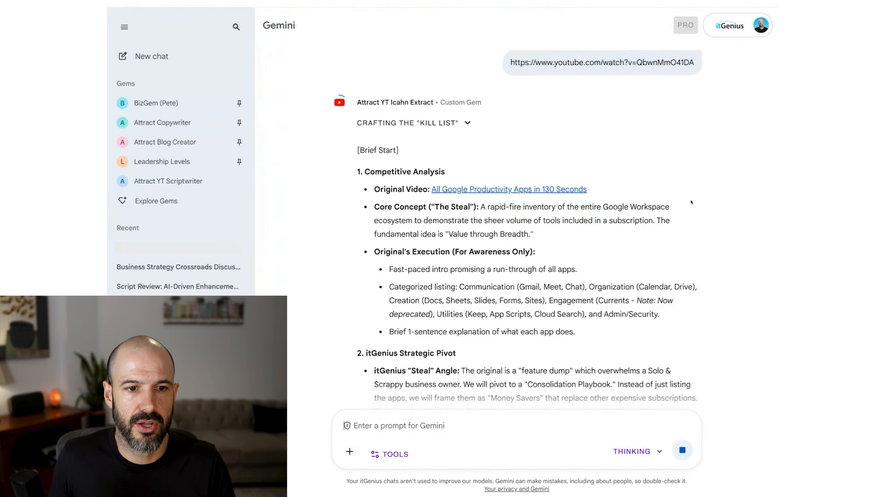
# Review the Gem's generated brief, from the itGenius strategic pivot through the metadata and title suggestions
pyautogui.scroll(-6, 691, 202)
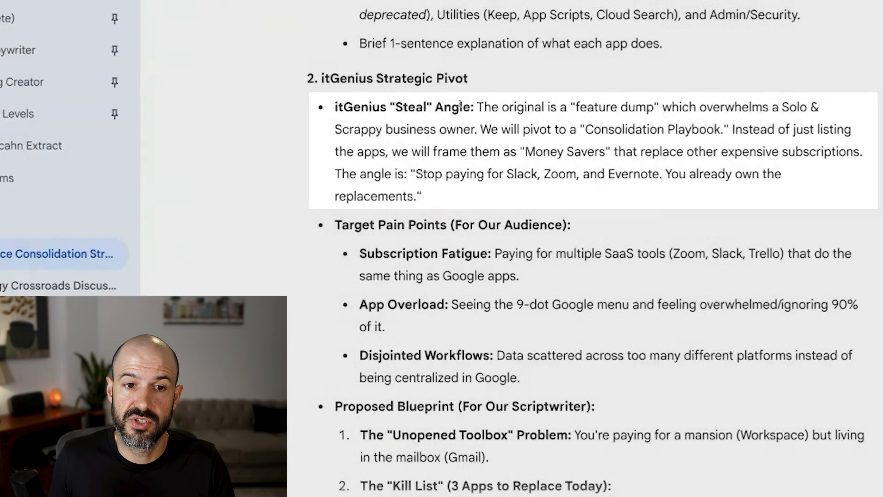
pyautogui.moveTo(417, 158); pyautogui.dragTo(452, 158)
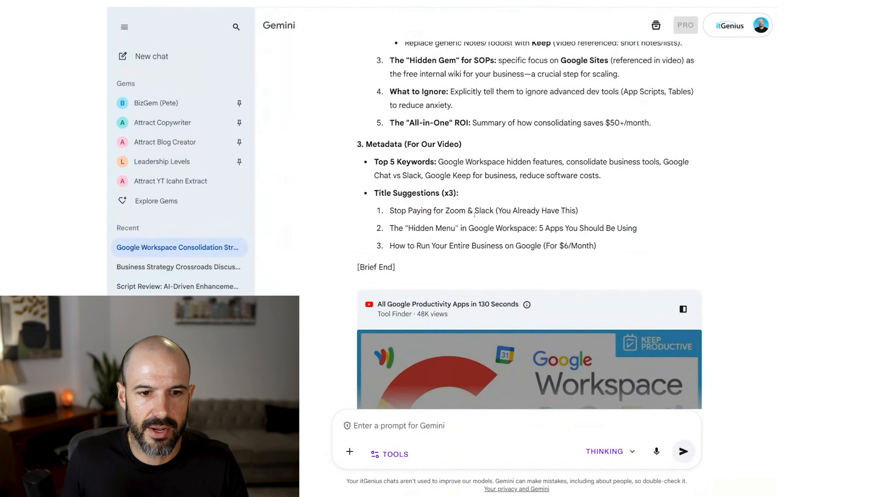
pyautogui.scroll(-5, 427, 200)
pyautogui.scroll(12, 427, 200)
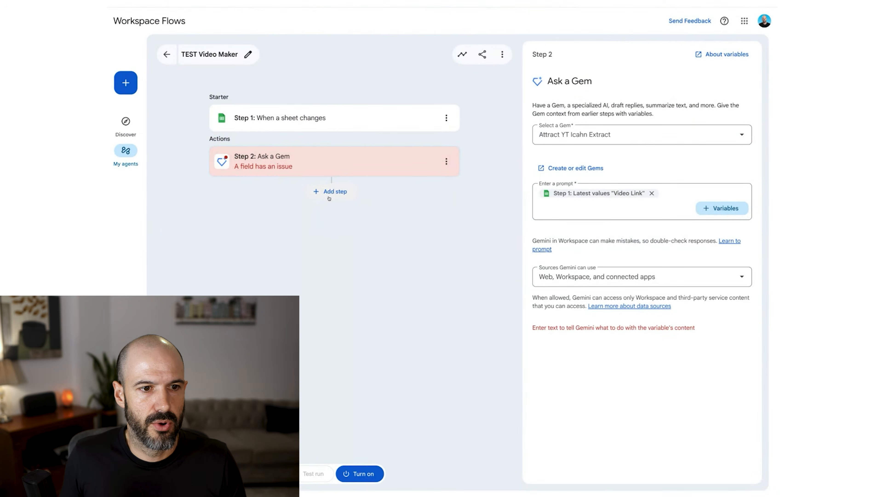
# Add an Ask a Gem action as step 3 with the Attract YT Scriptwriter Gem and step 2's "Content created by a Gem" variable as its prompt
pyautogui.click(331, 191)
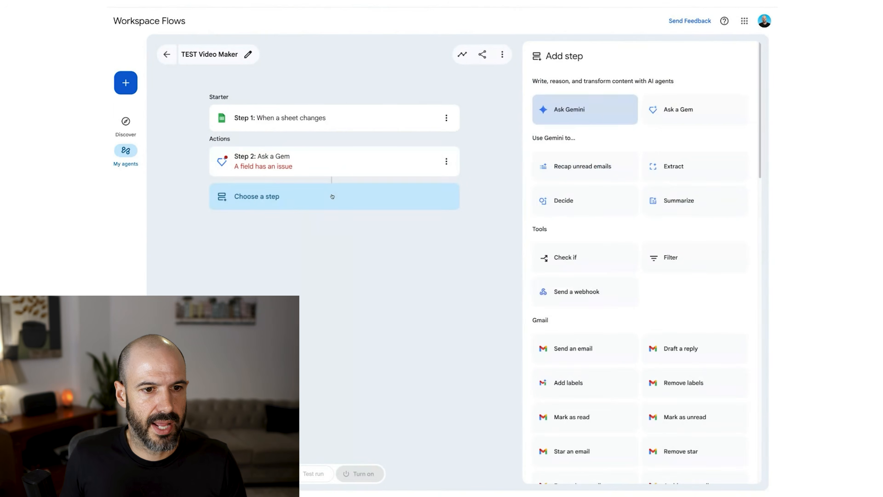
pyautogui.click(651, 113)
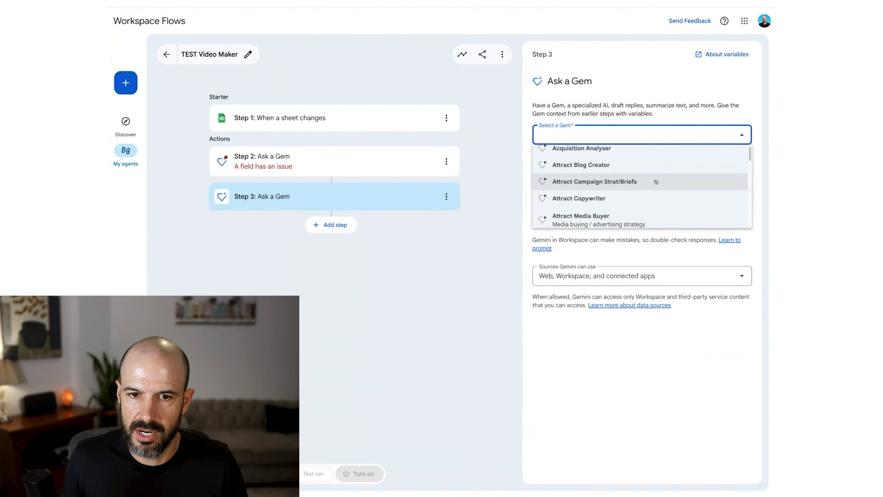
pyautogui.scroll(-3, 656, 182)
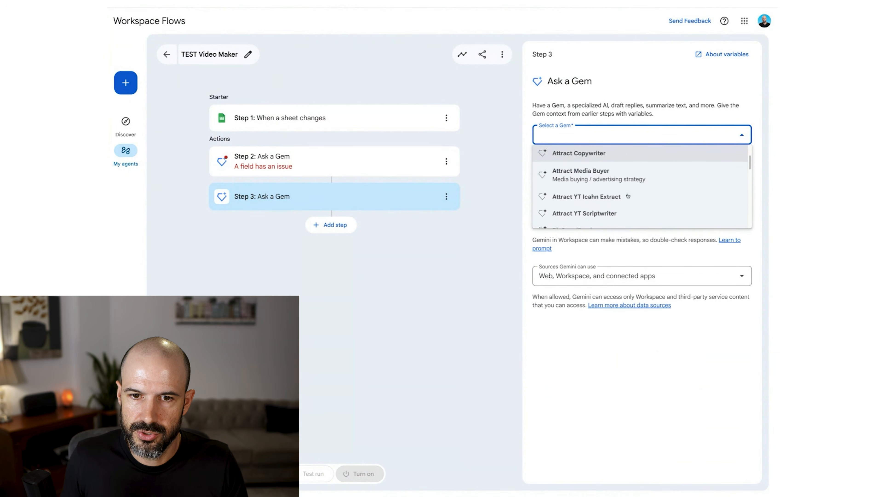
pyautogui.scroll(-1, 628, 196)
pyautogui.click(611, 188)
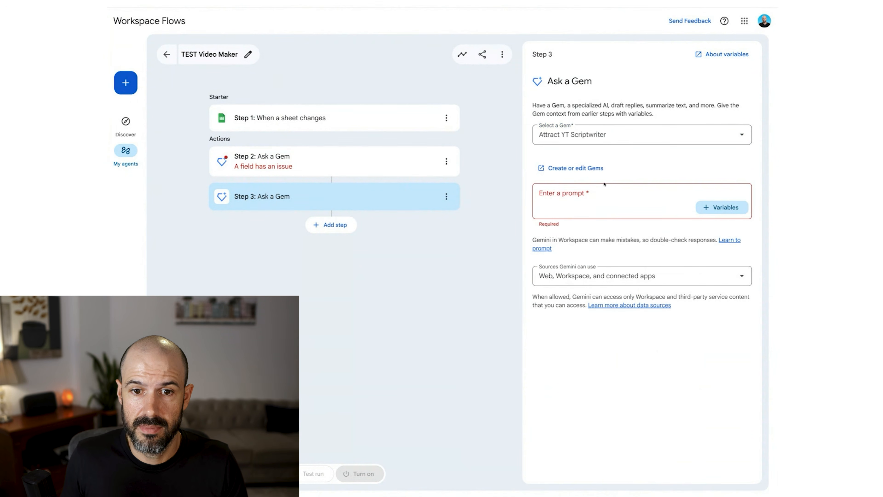
pyautogui.click(722, 207)
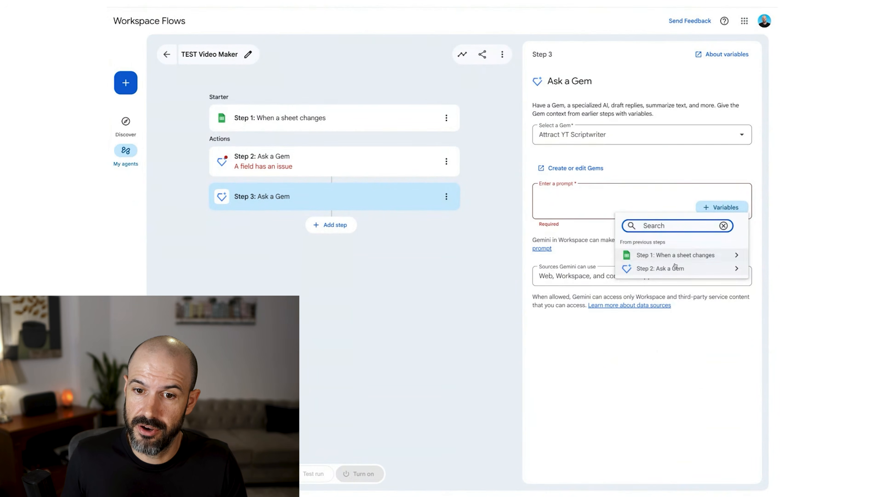
pyautogui.click(694, 269)
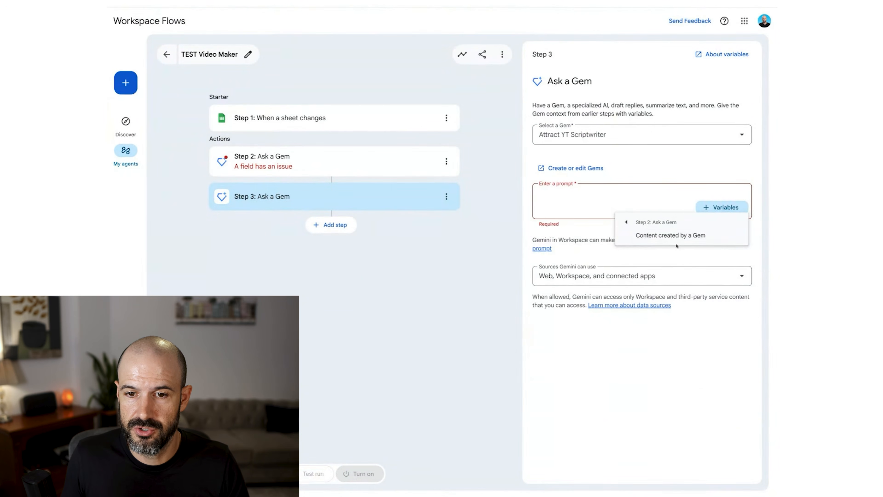
pyautogui.click(672, 236)
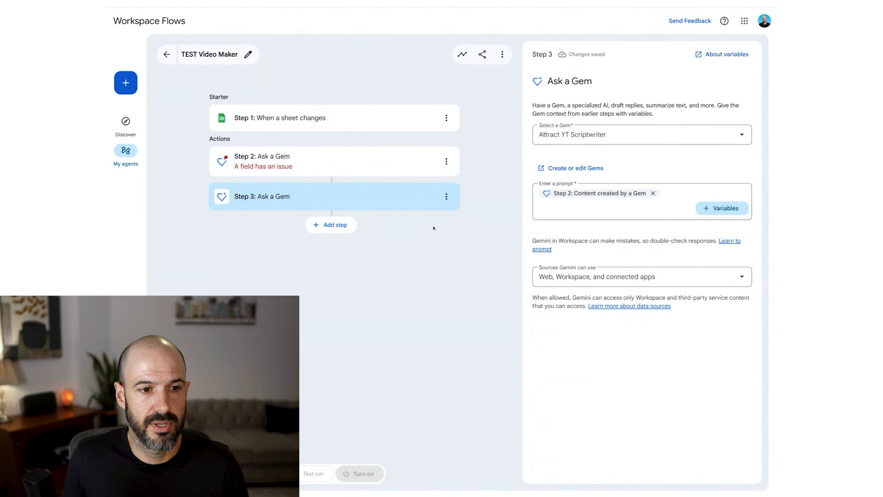
# Add a Notify me in Chat action as step 4, after the scriptwriter Gem step
pyautogui.click(334, 224)
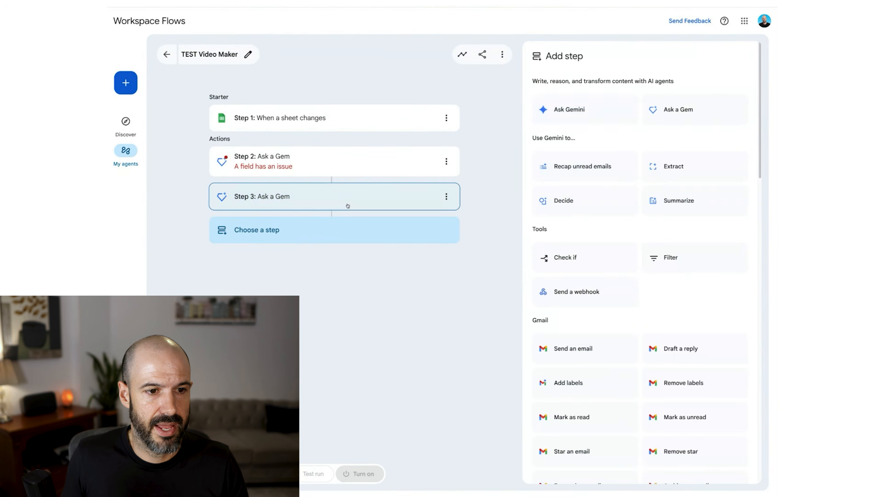
pyautogui.click(347, 205)
pyautogui.click(334, 228)
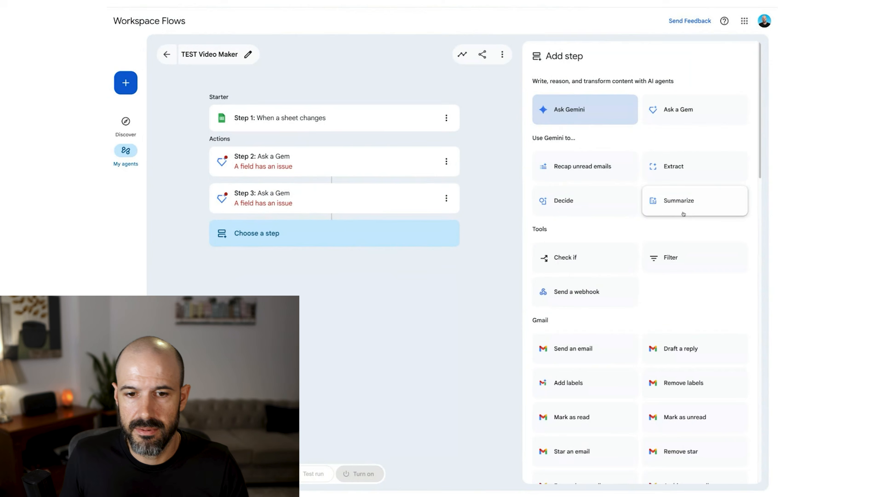
pyautogui.scroll(-8, 632, 218)
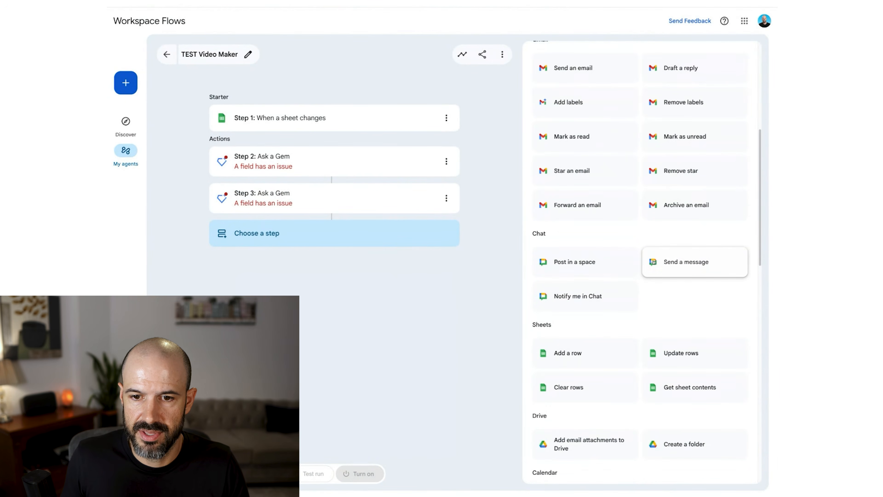
pyautogui.click(606, 300)
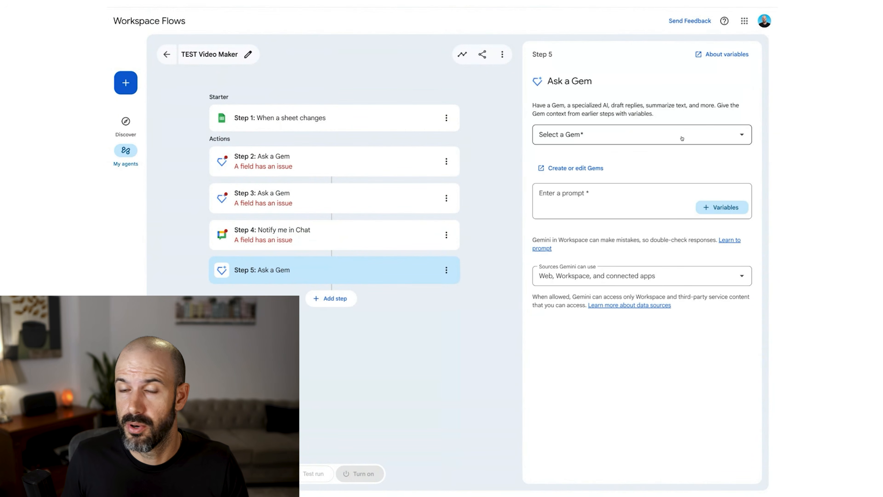
# Select the Attract Blog Creator Gem for step 5 and use step 3's "Content created by a Gem" variable as its prompt
pyautogui.click(682, 138)
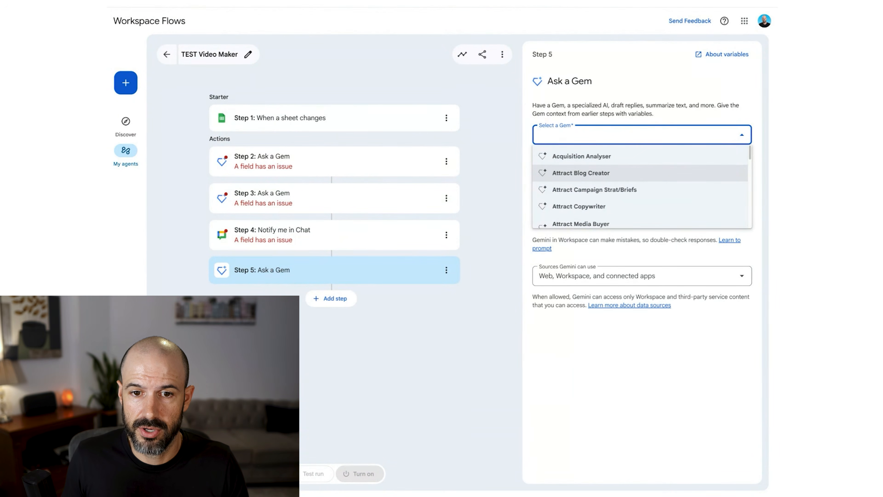
pyautogui.click(637, 172)
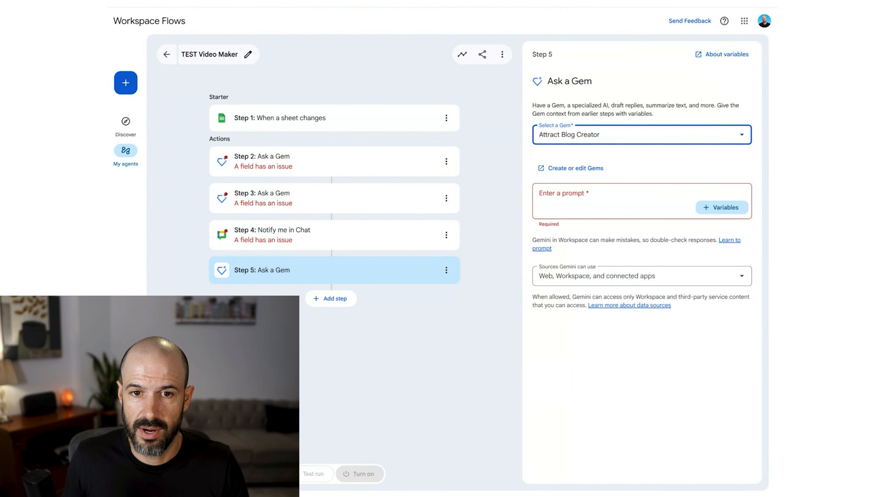
pyautogui.click(599, 195)
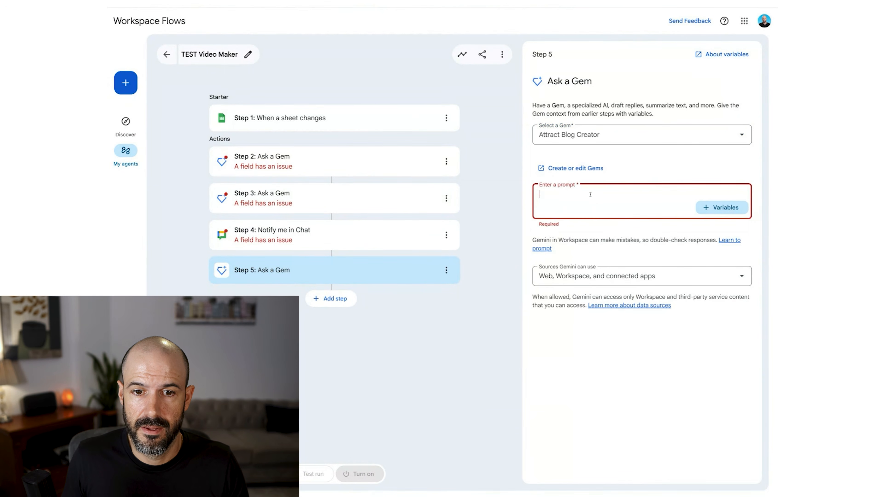
pyautogui.click(722, 207)
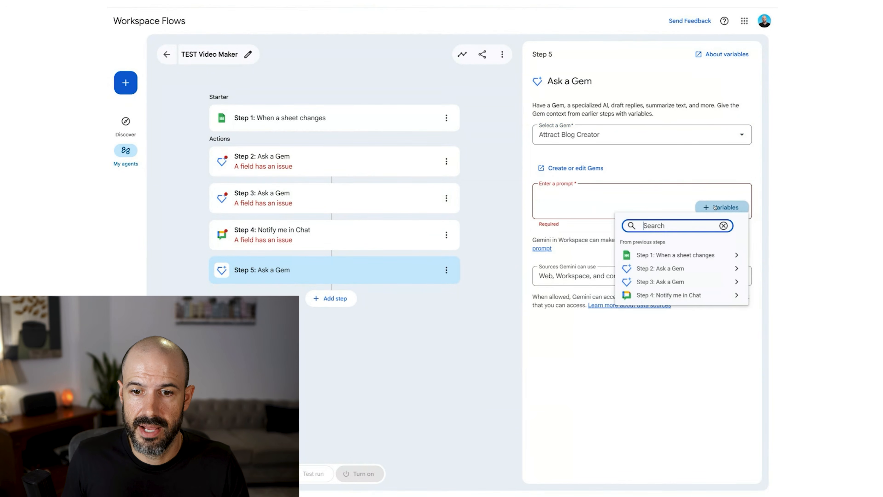
pyautogui.click(687, 283)
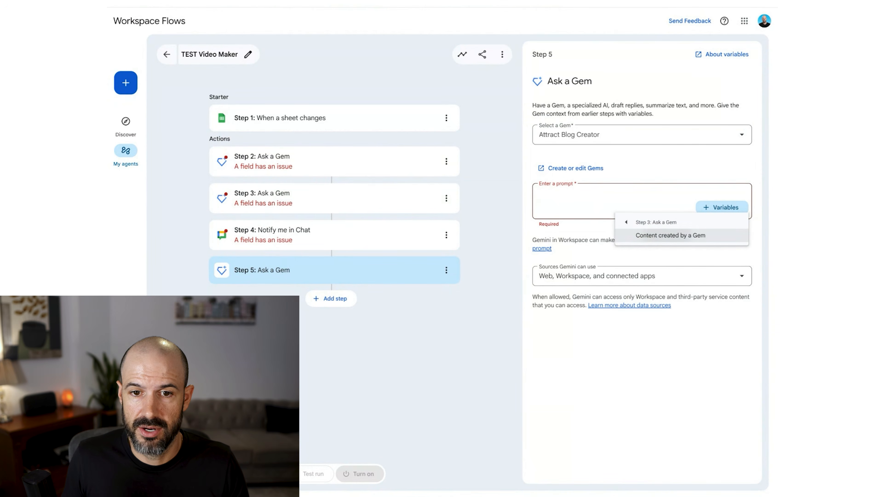
pyautogui.click(660, 236)
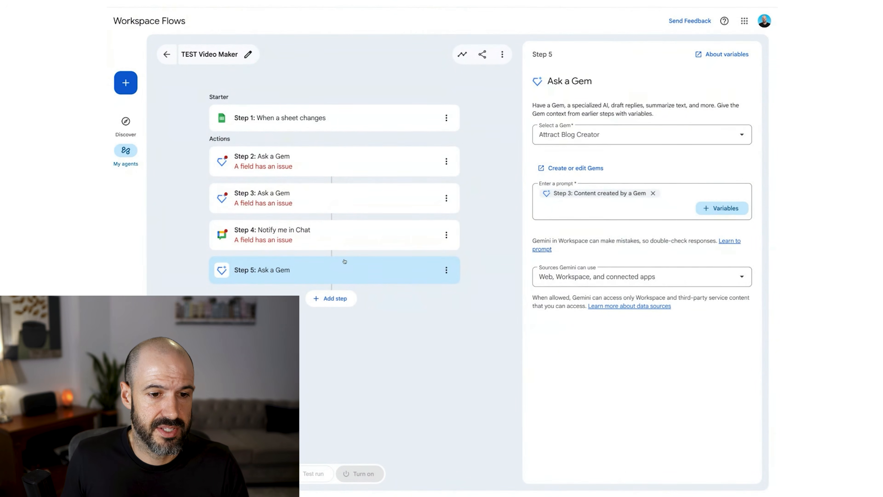
# Add the Asana Create task action as step 6, after the blog creator Gem step
pyautogui.click(327, 297)
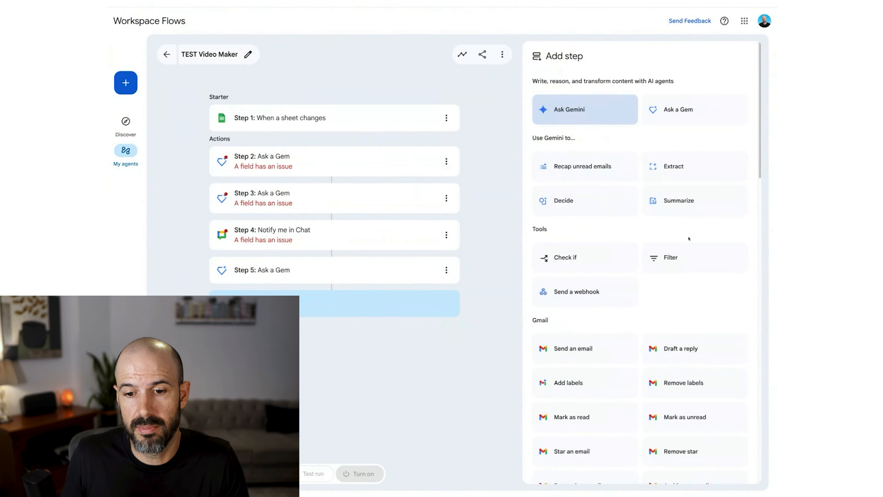
pyautogui.scroll(-15, 689, 238)
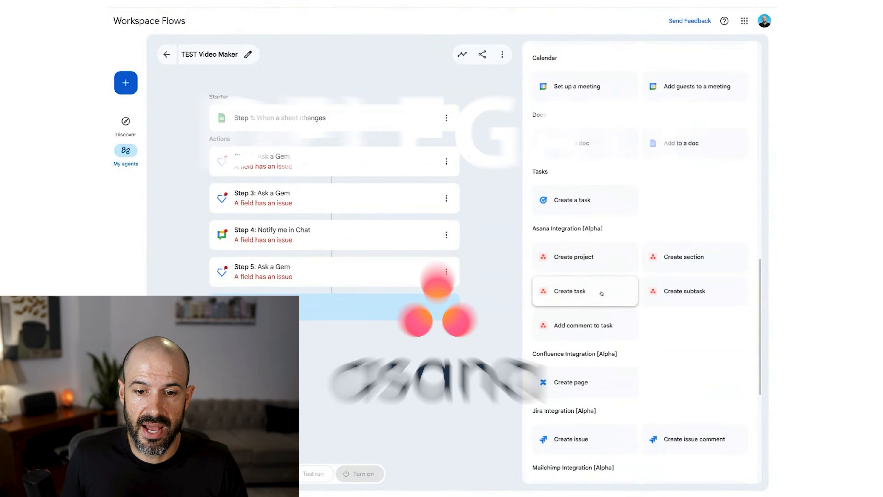
pyautogui.click(602, 293)
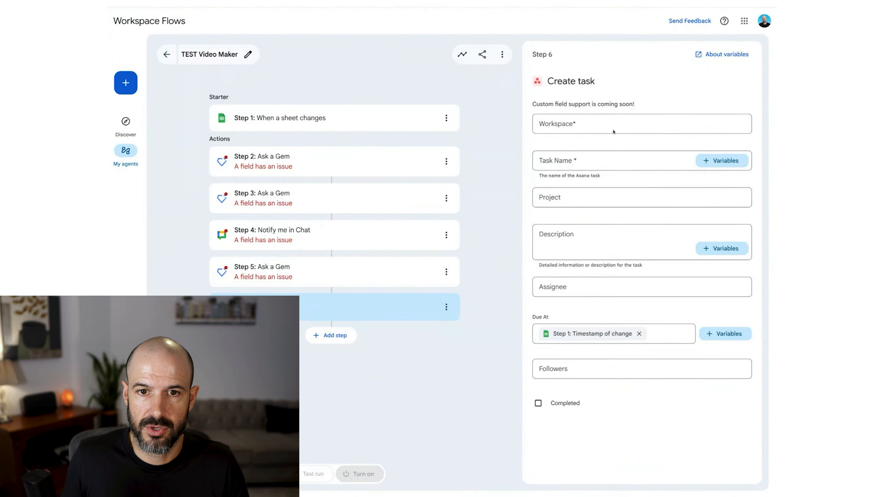
# Set the Asana task's workspace to itGenius, its name to "Blog" and its project to Create
pyautogui.click(613, 127)
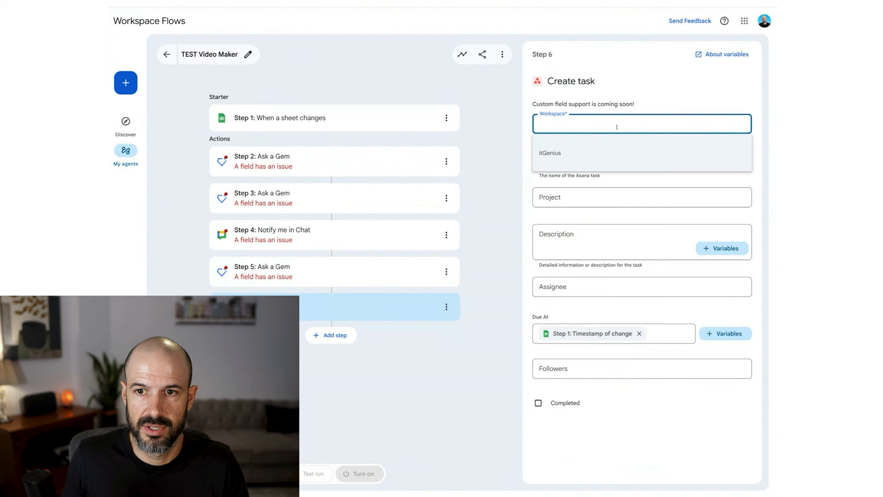
pyautogui.click(586, 151)
pyautogui.click(604, 157)
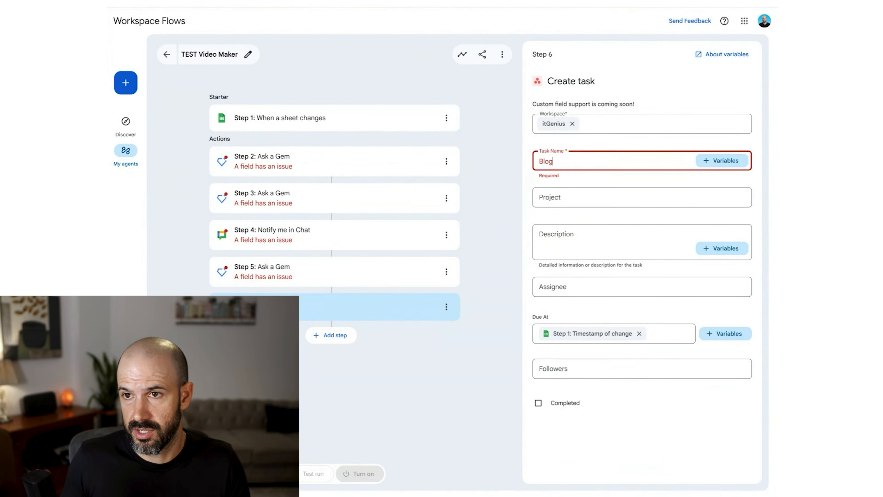
pyautogui.click(622, 194)
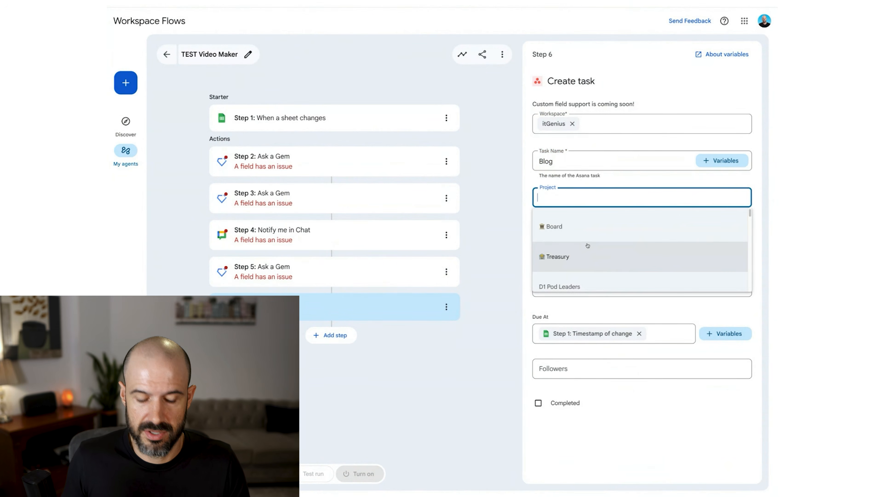
pyautogui.write('crea')
pyautogui.click(596, 236)
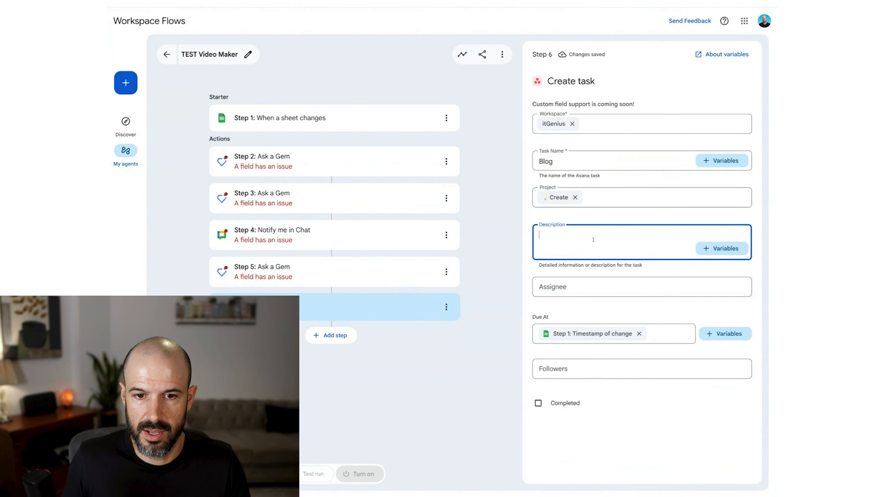
# Use step 5's "Content created by a Gem" variable as the Asana task's description
pyautogui.click(722, 248)
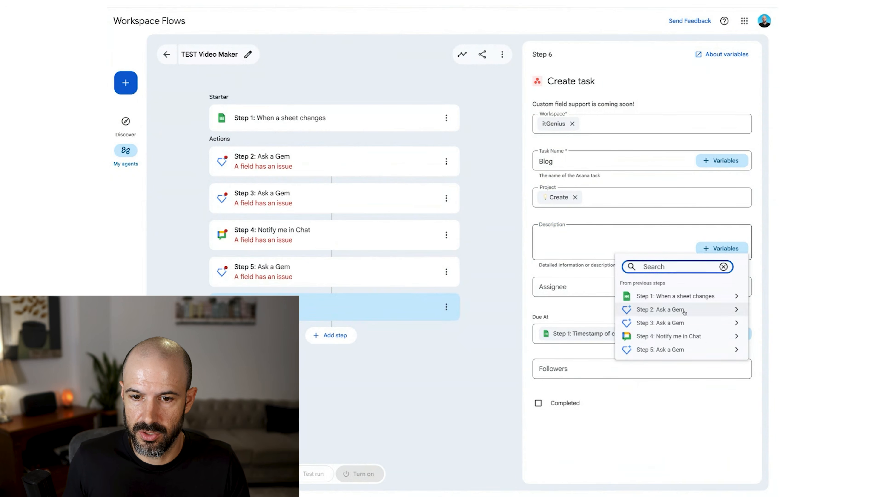
pyautogui.click(684, 348)
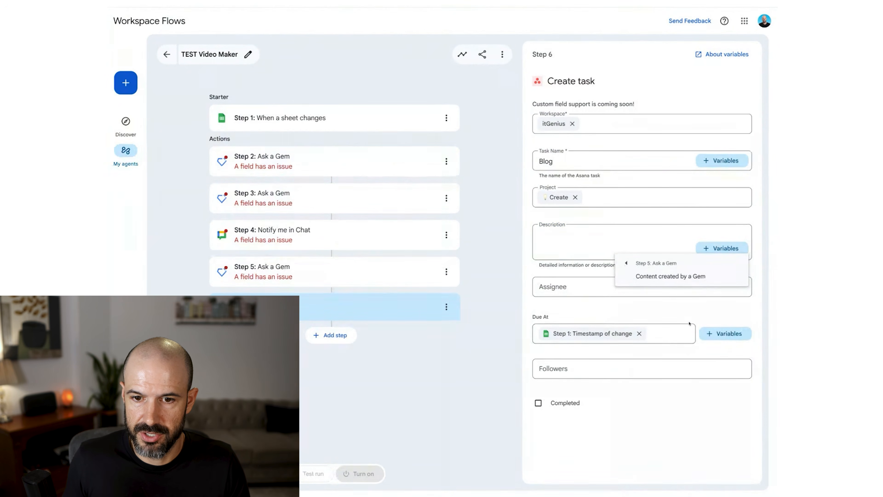
pyautogui.click(680, 278)
# Assign the Asana task to the team member responsible and add a colleague as its follower
pyautogui.click(590, 288)
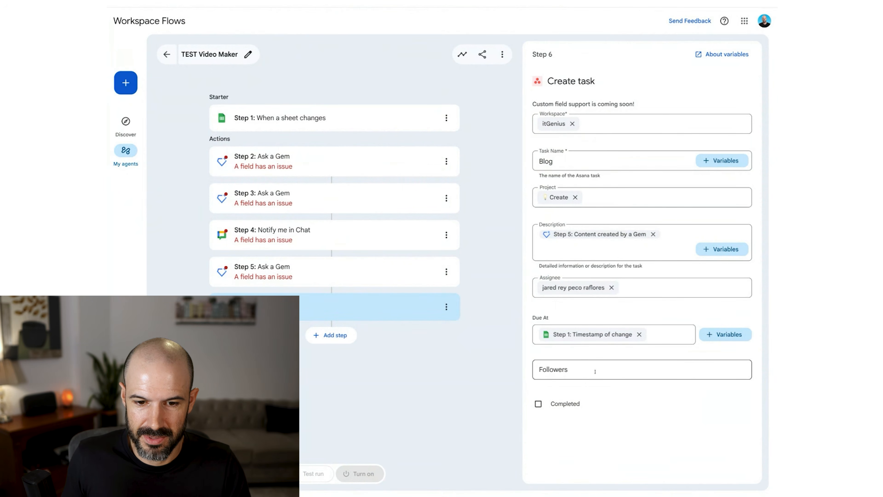
pyautogui.click(574, 368)
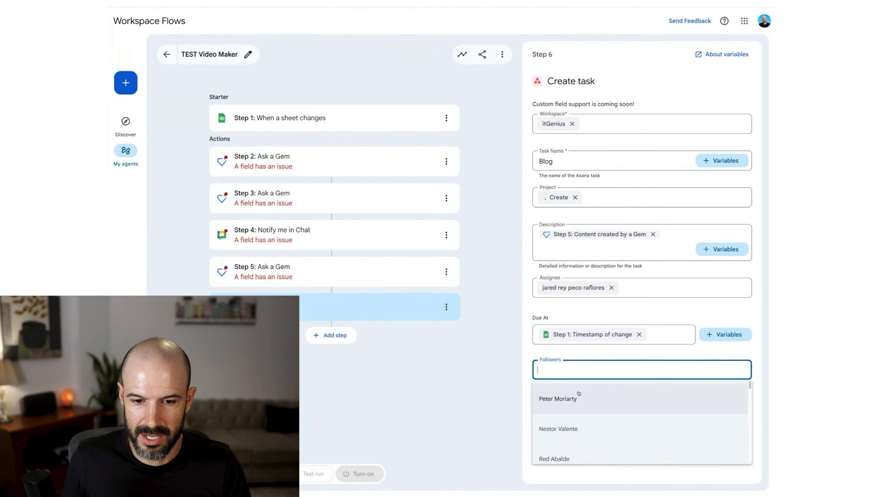
pyautogui.click(579, 398)
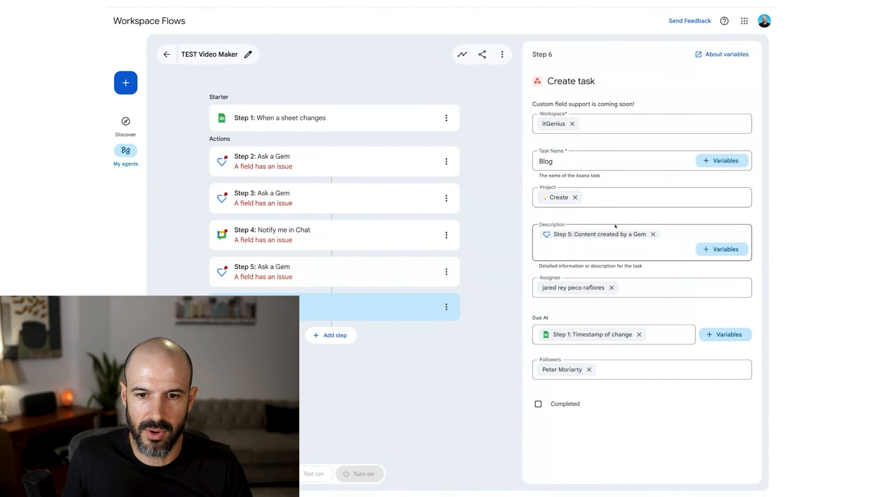
# Add step 1's Latest values "Video Link" variable on a new line in the Asana task's description
pyautogui.click(592, 247)
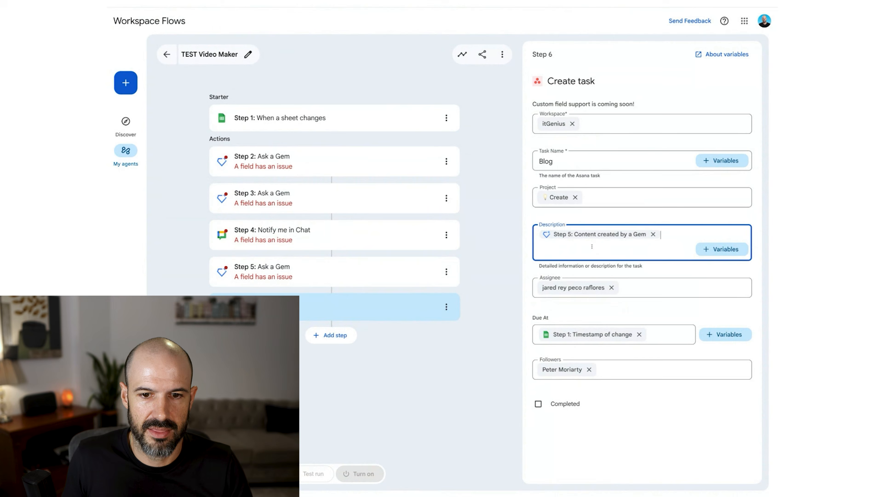
pyautogui.press('Return')
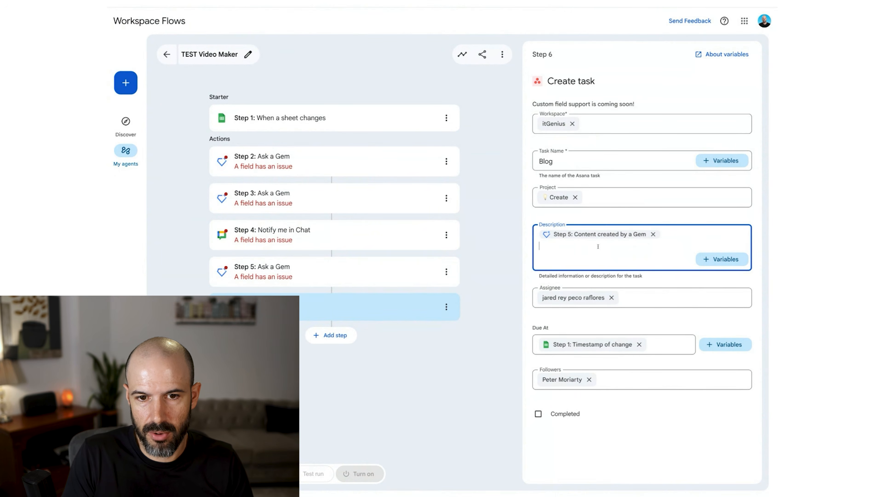
pyautogui.click(715, 262)
pyautogui.click(684, 307)
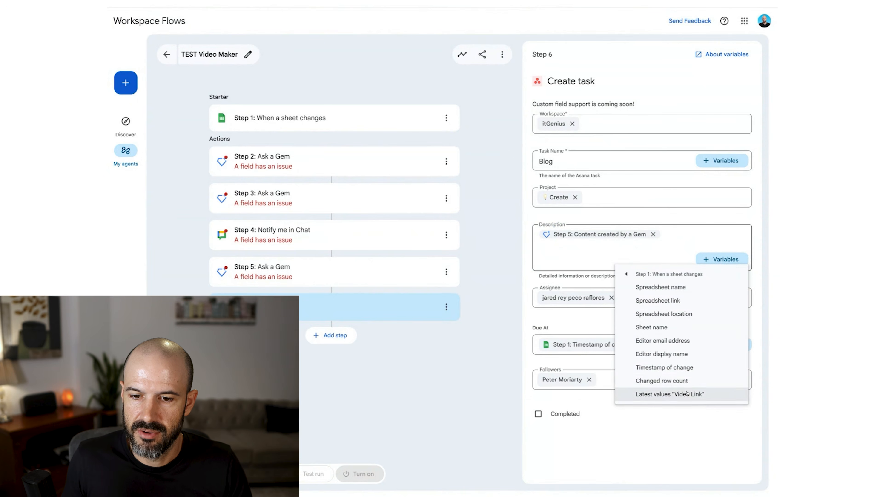
pyautogui.click(670, 394)
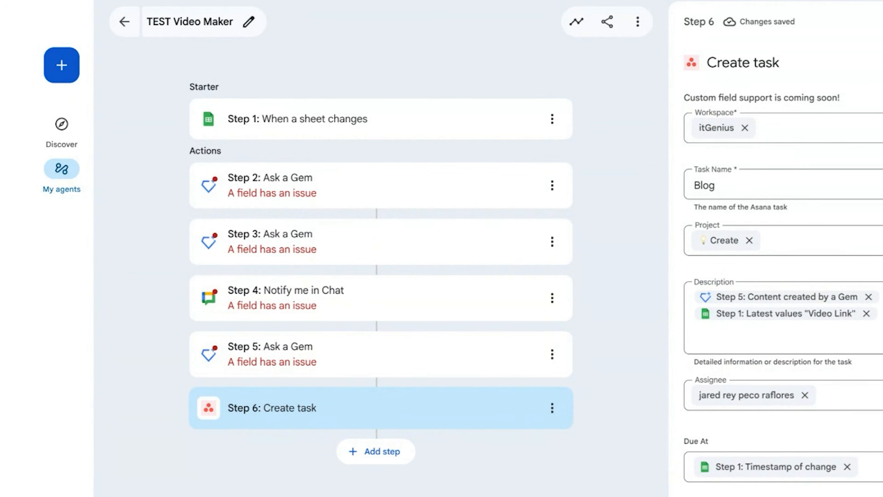
# Add a "." as plain text alongside the variable in the Ask a Gem prompts of steps 5, 3 and 2
pyautogui.click(401, 364)
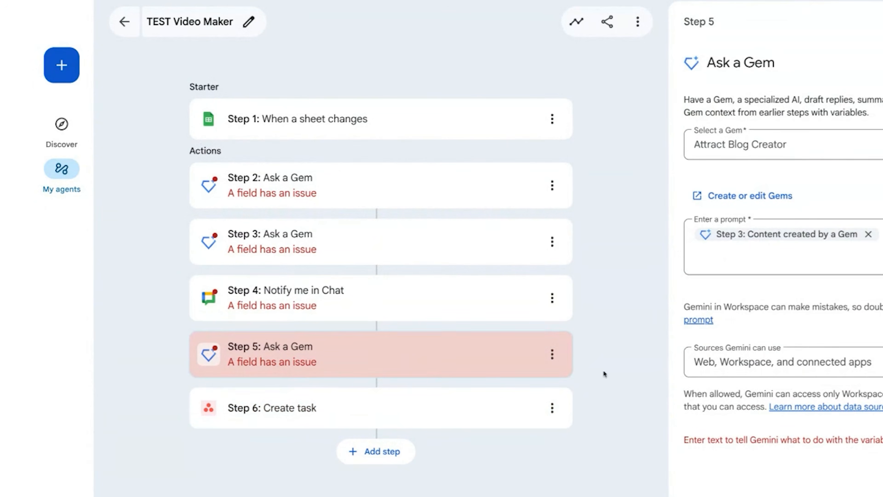
pyautogui.click(838, 254)
pyautogui.click(515, 241)
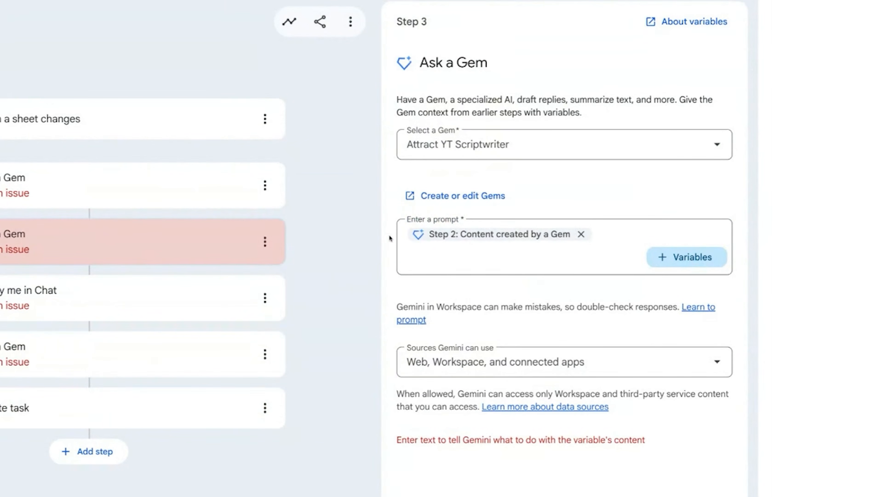
pyautogui.click(406, 233)
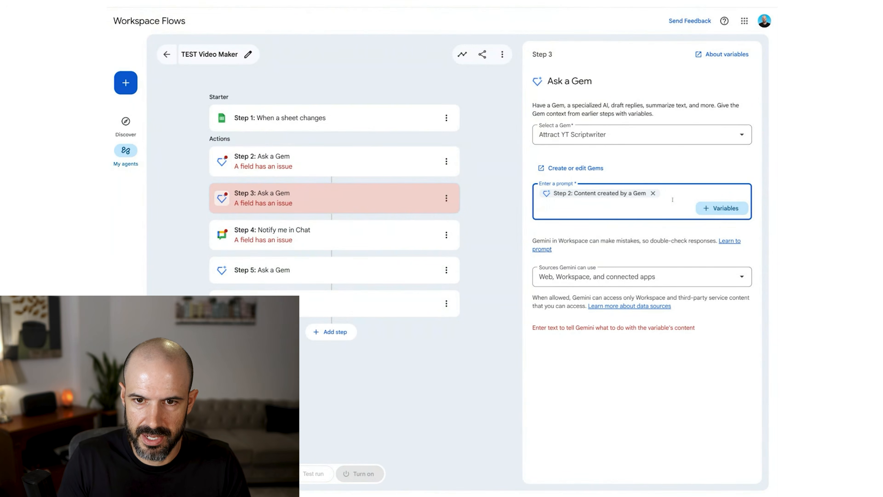
pyautogui.write('.')
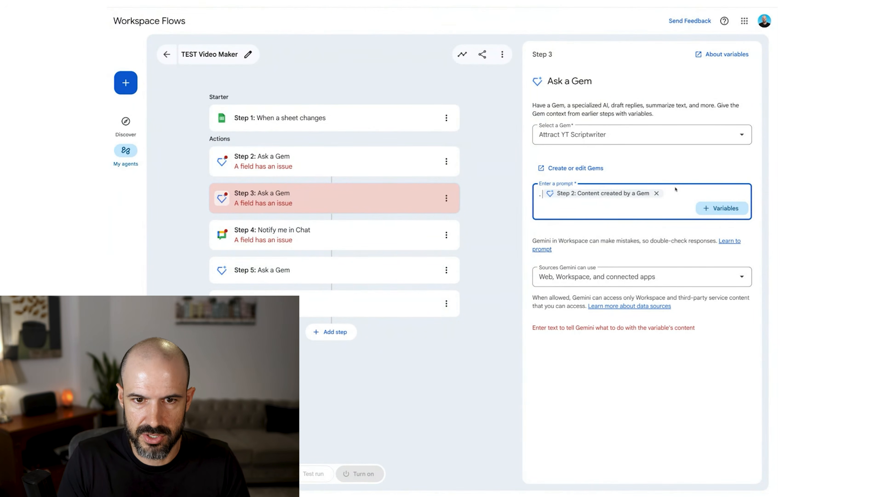
pyautogui.click(296, 159)
pyautogui.click(684, 192)
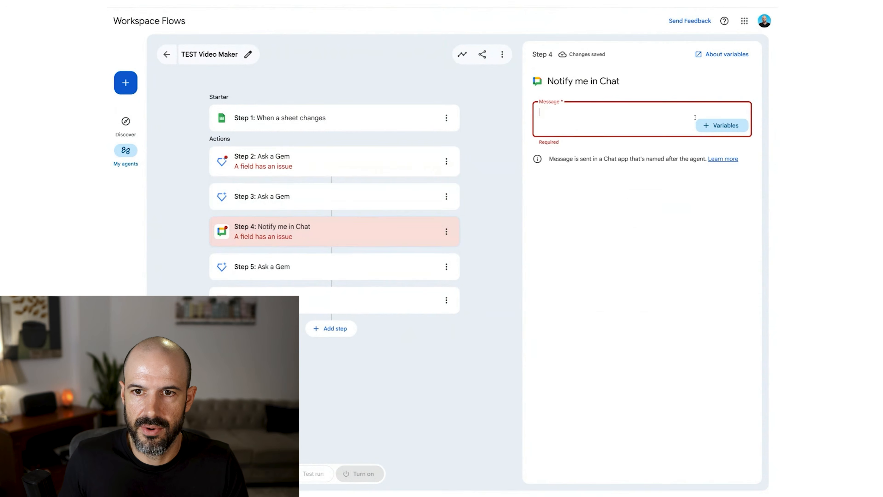
# Use step 3's "Content created by a Gem" variable as the message of the step 4 Chat notification
pyautogui.click(703, 126)
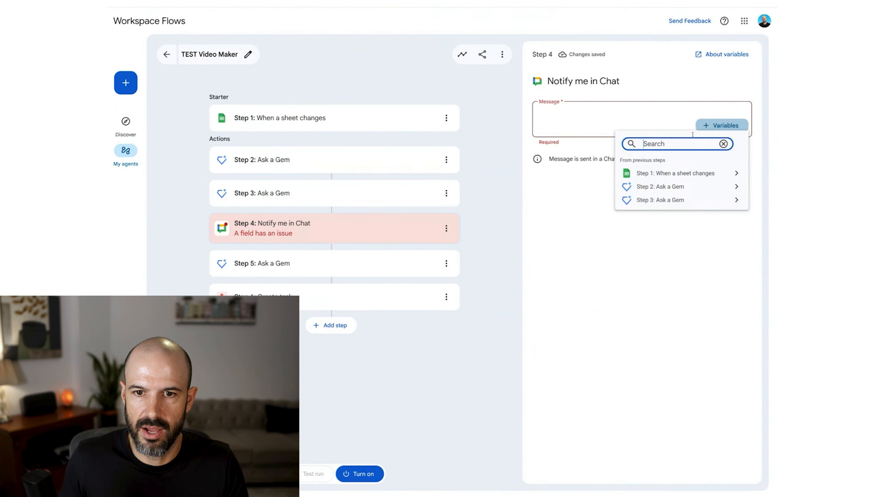
pyautogui.click(658, 199)
pyautogui.click(679, 152)
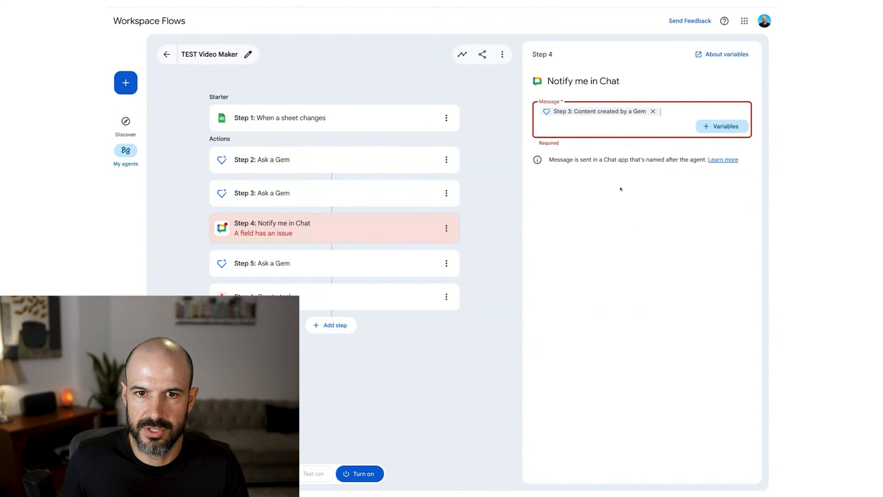
# Check the configured steps and start a test run of the TEST Video Maker agent
pyautogui.click(369, 193)
pyautogui.click(369, 160)
pyautogui.click(374, 122)
pyautogui.click(359, 296)
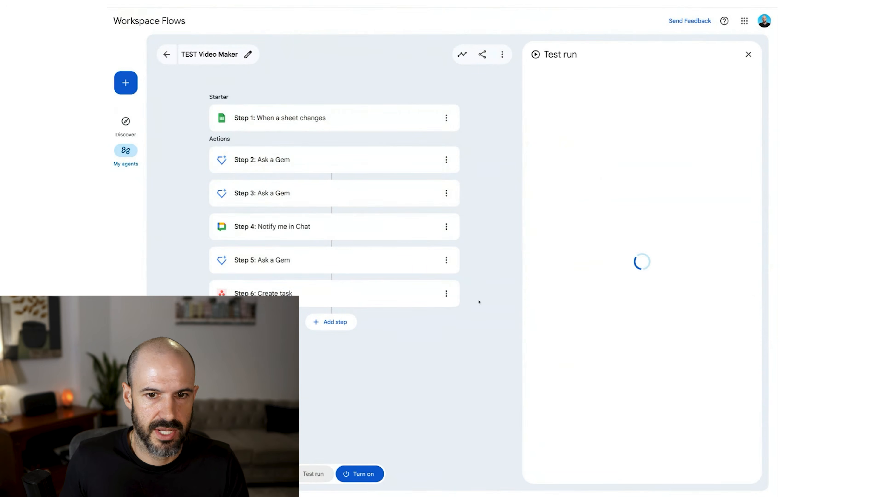
pyautogui.click(544, 347)
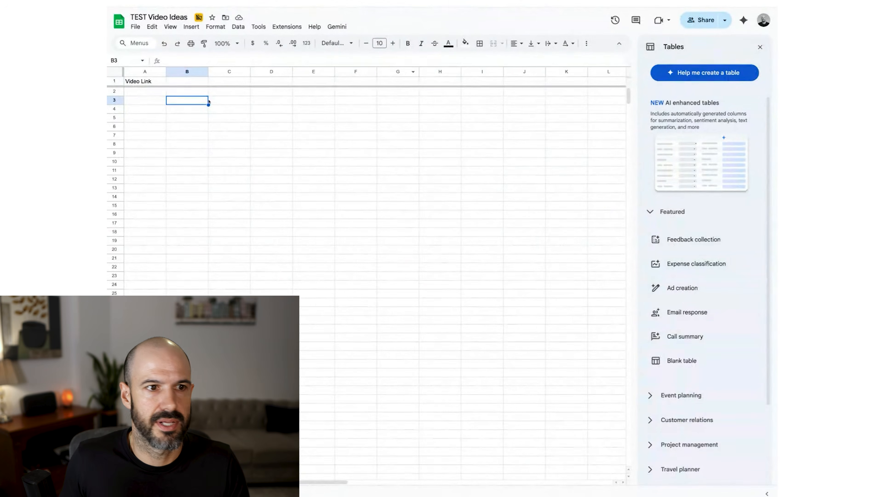
pyautogui.click(162, 94)
pyautogui.write('https://www.youtube.com/watch?v=QbwnMmO41DA')
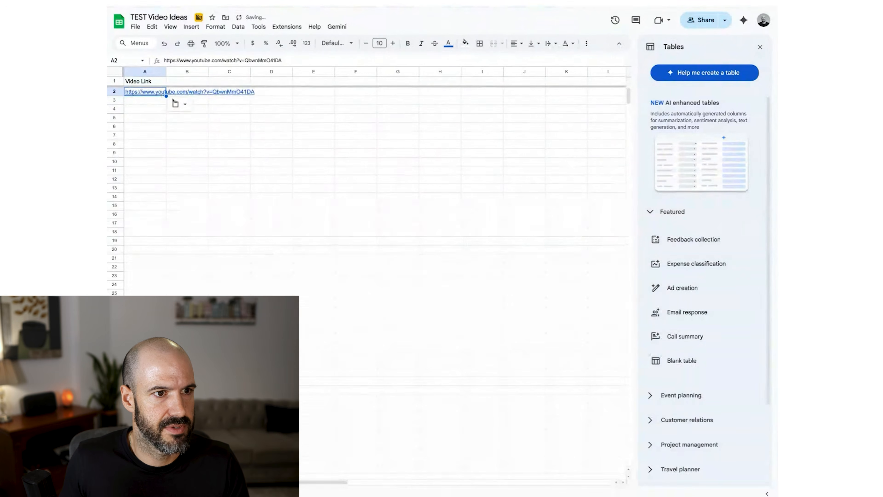
pyautogui.press('Tab')
pyautogui.click(427, 128)
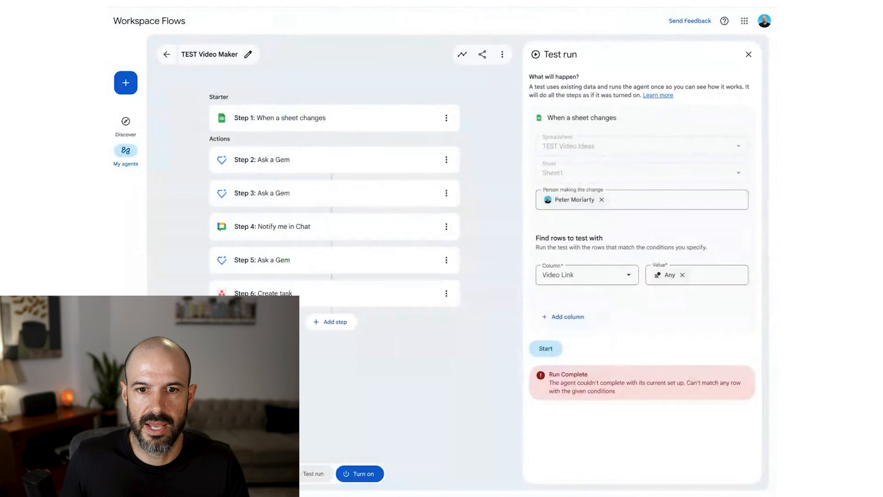
pyautogui.click(548, 350)
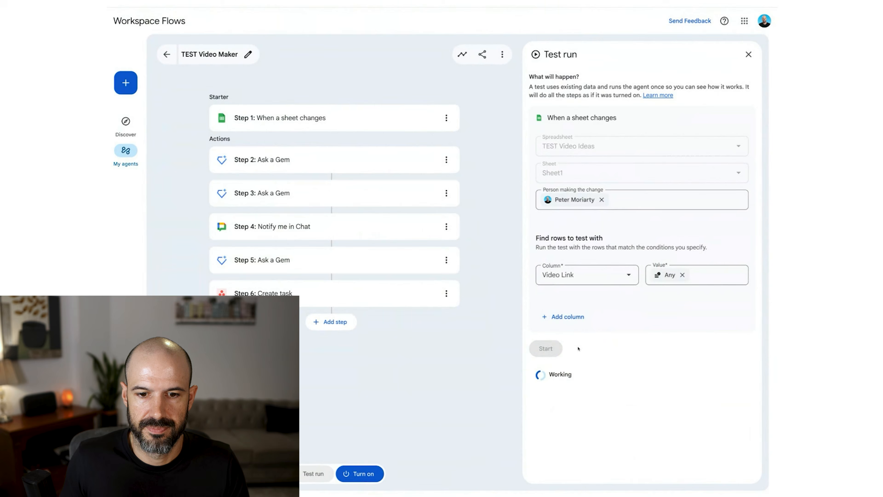